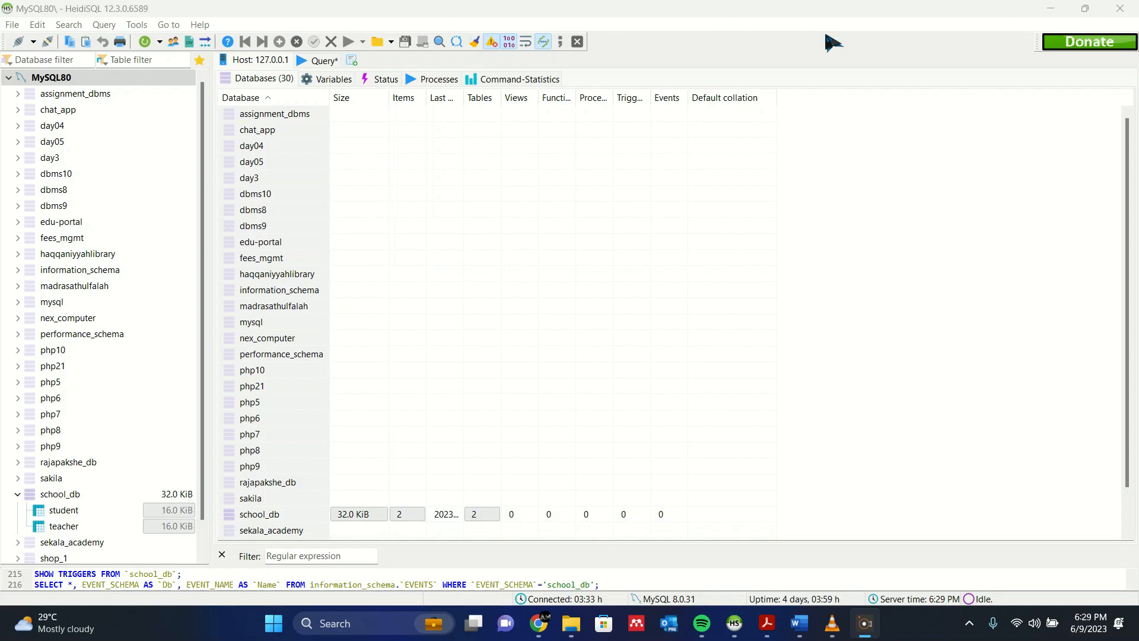
- Open Question Set 02.pdf in Adobe Acrobat and read the required database name and the employee and product table specifications
mouse_move(766, 623)
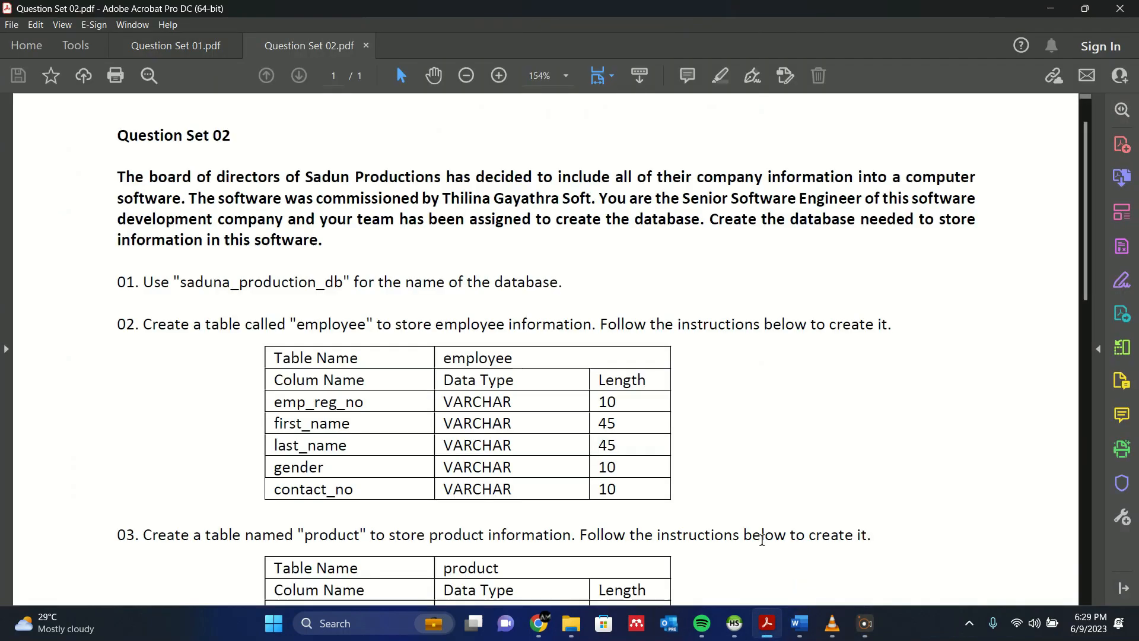
click(842, 555)
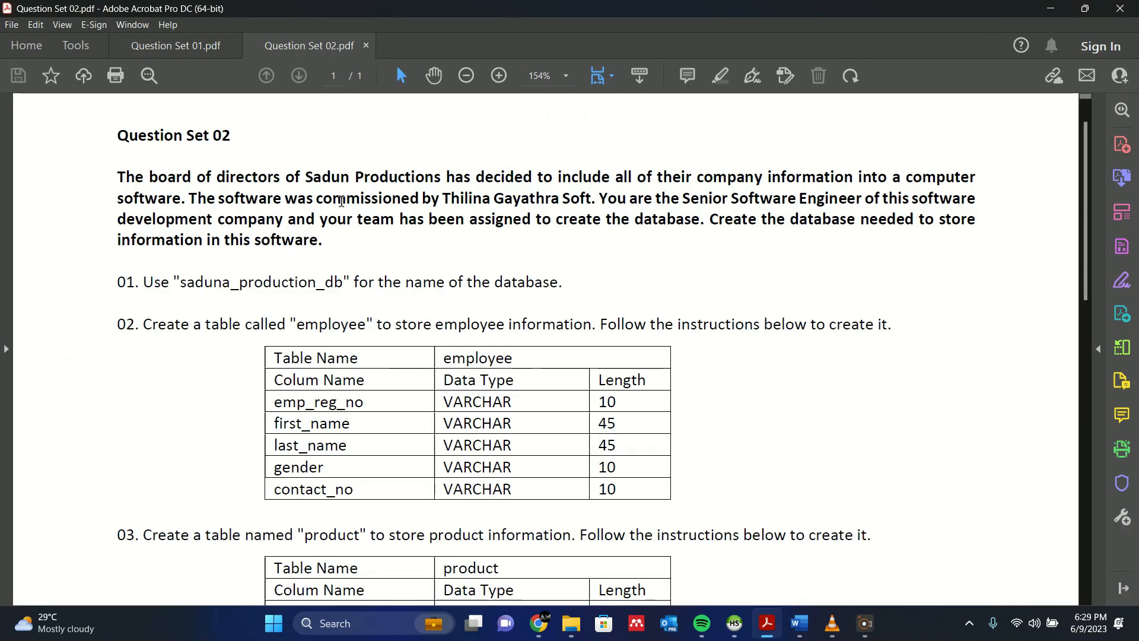
scroll(341, 202, down, 5)
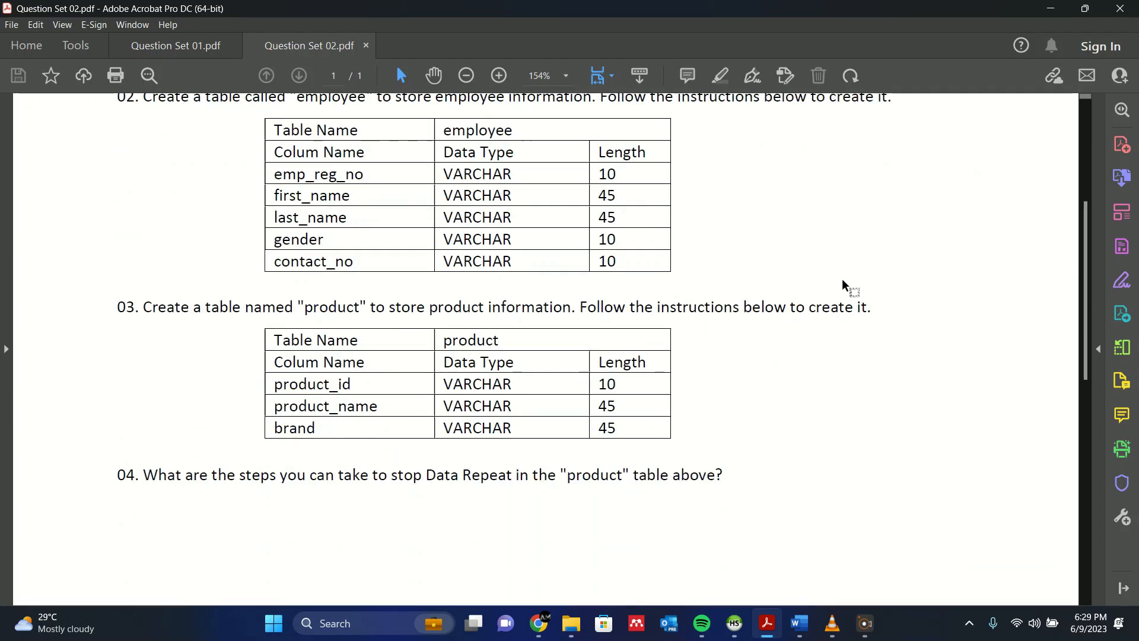
scroll(843, 282, down, 1)
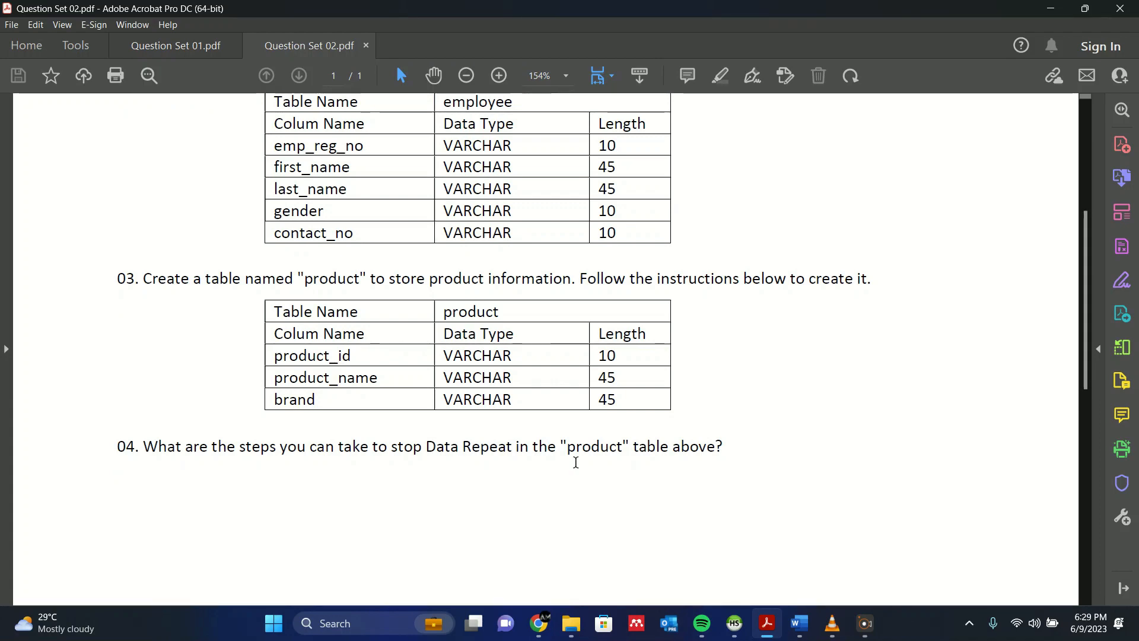
scroll(579, 409, up, 1)
scroll(578, 408, up, 9)
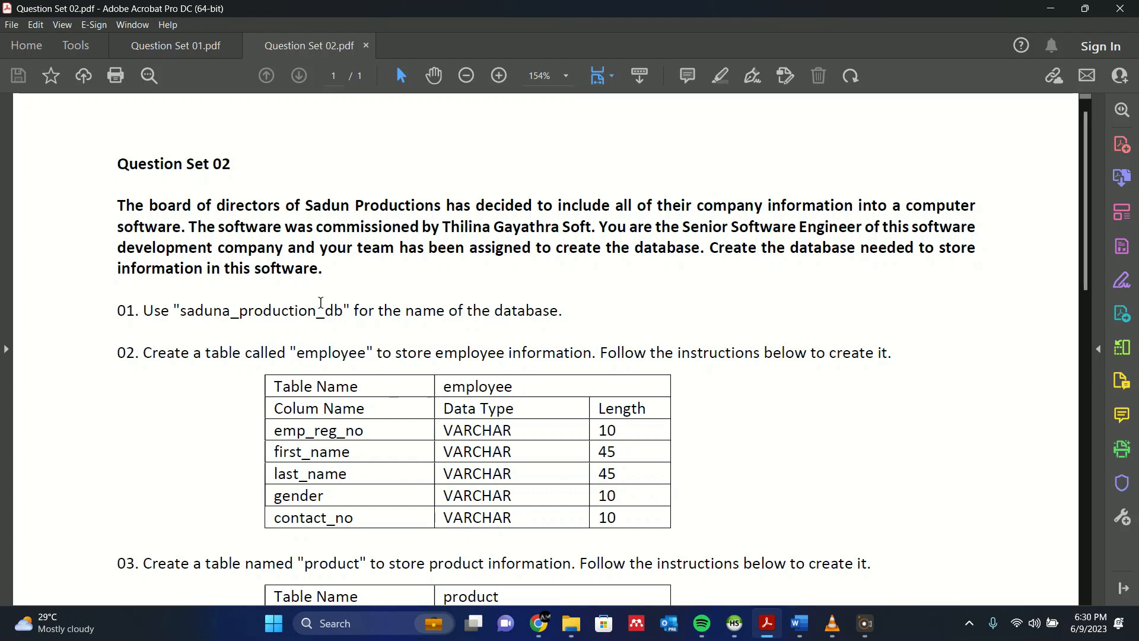
scroll(530, 236, down, 3)
scroll(789, 287, up, 3)
scroll(784, 278, down, 2)
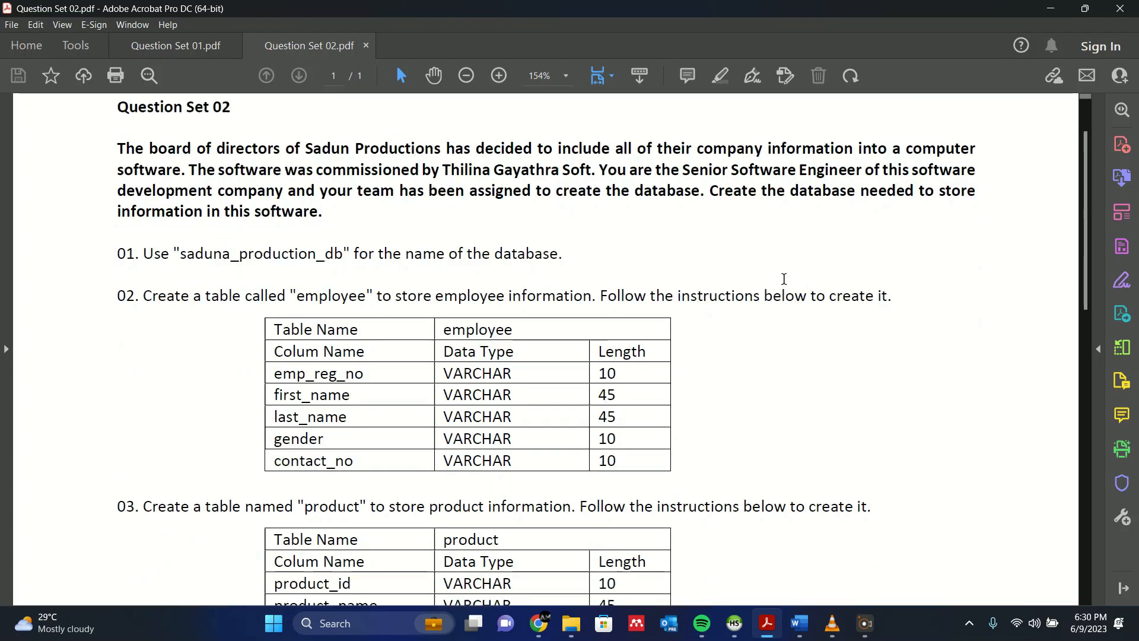
scroll(784, 279, down, 1)
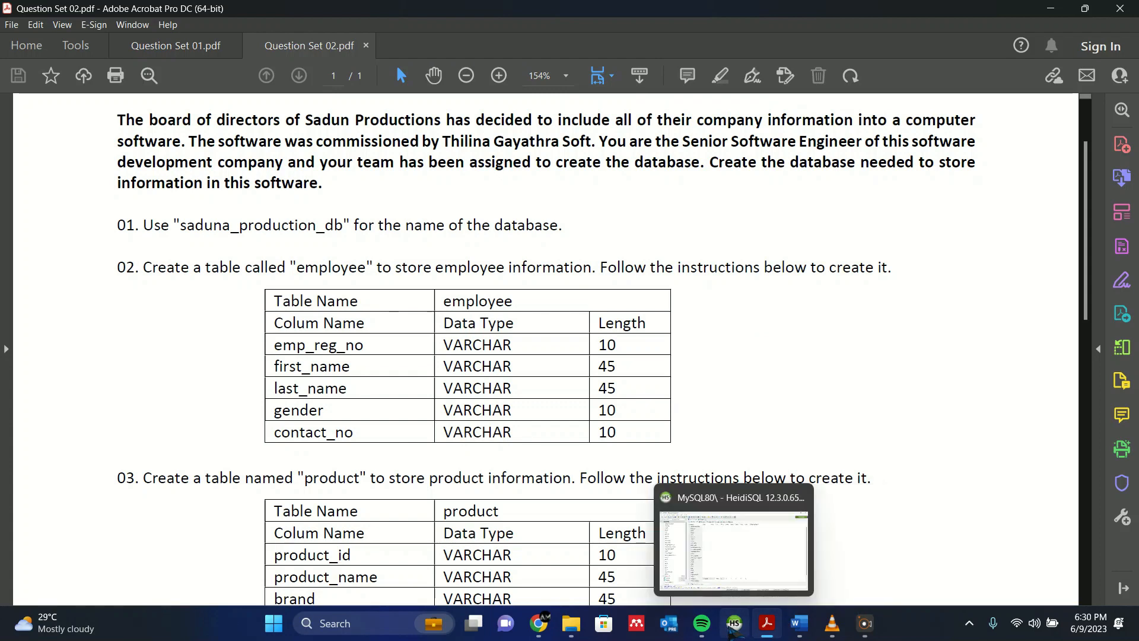
- Switch to HeidiSQL and create a new database named saduna_production_db on the MySQL80 server
click(733, 624)
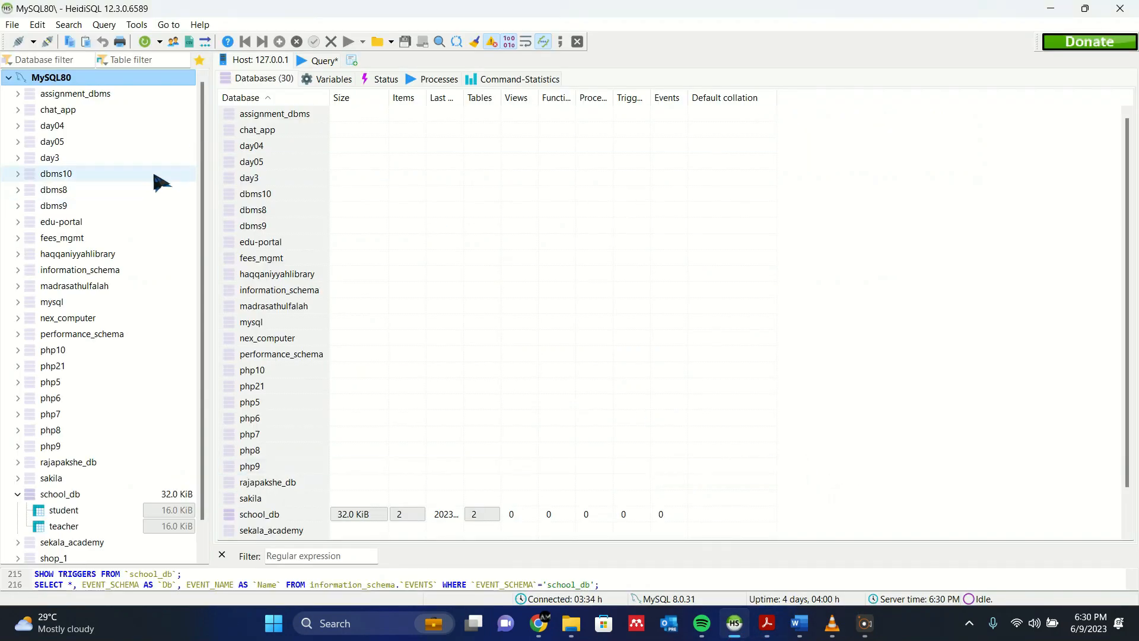
right_click(119, 79)
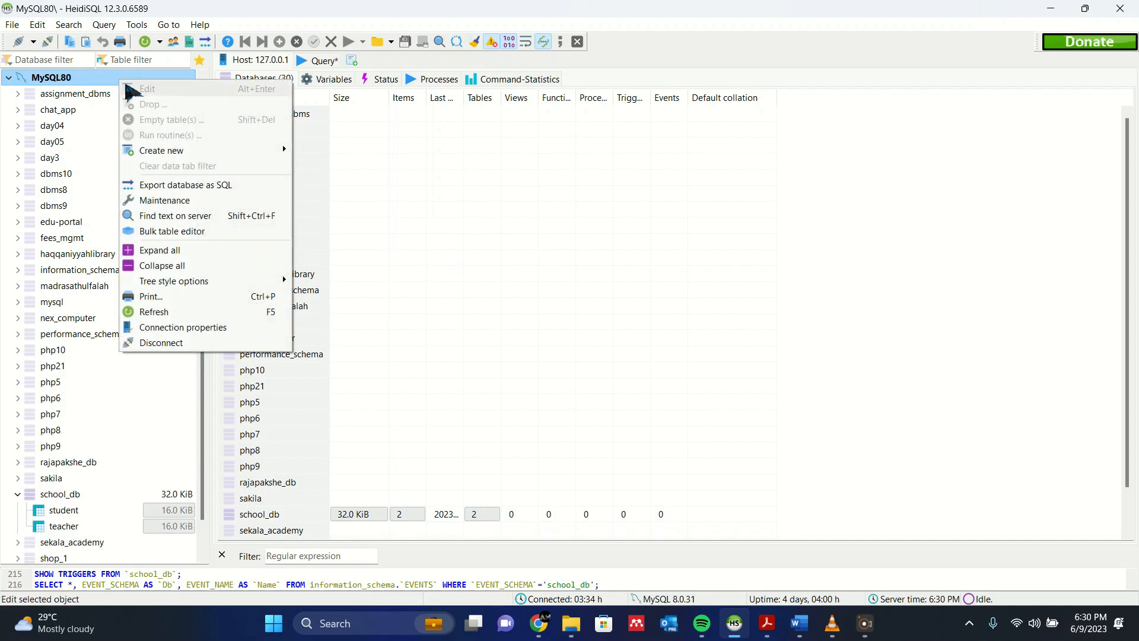
mouse_move(202, 150)
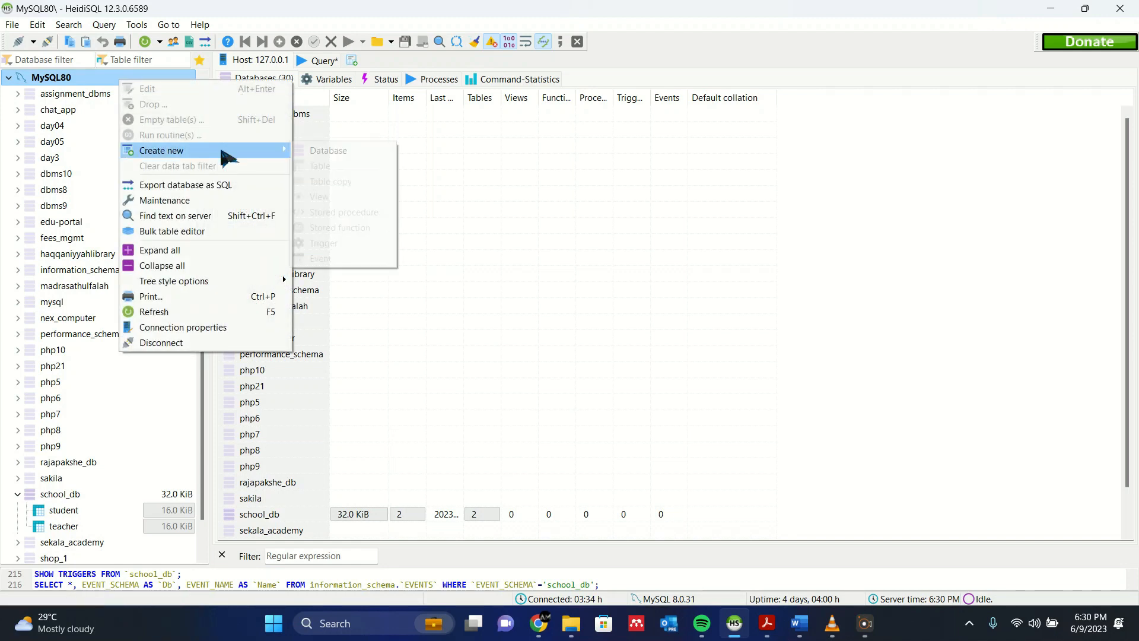
click(327, 152)
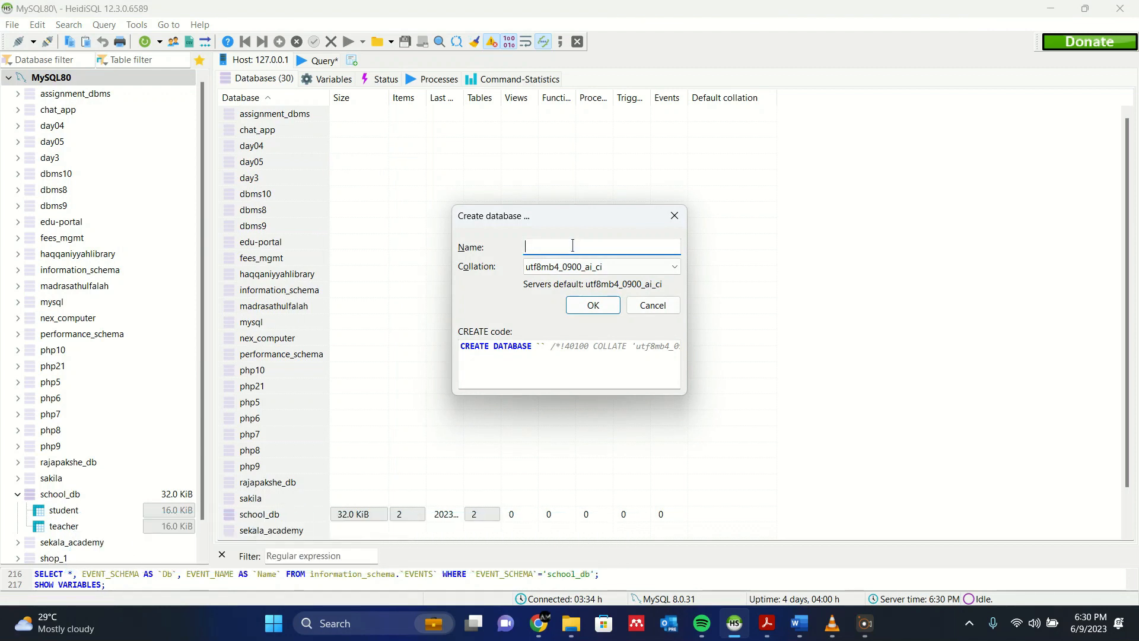
text(saduna)
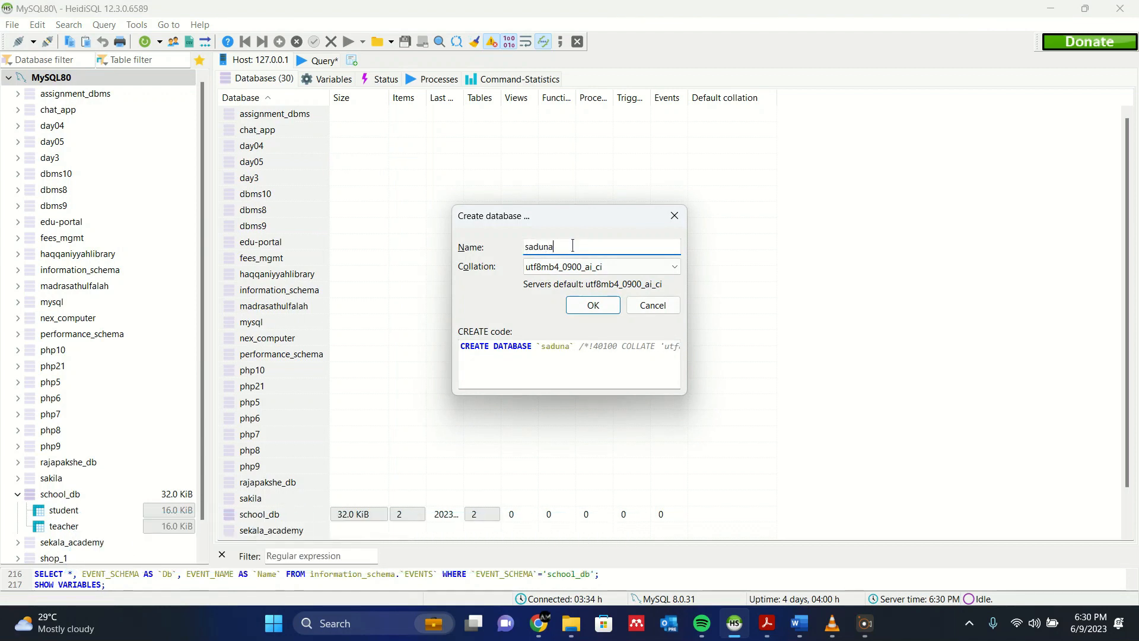
text(_produ)
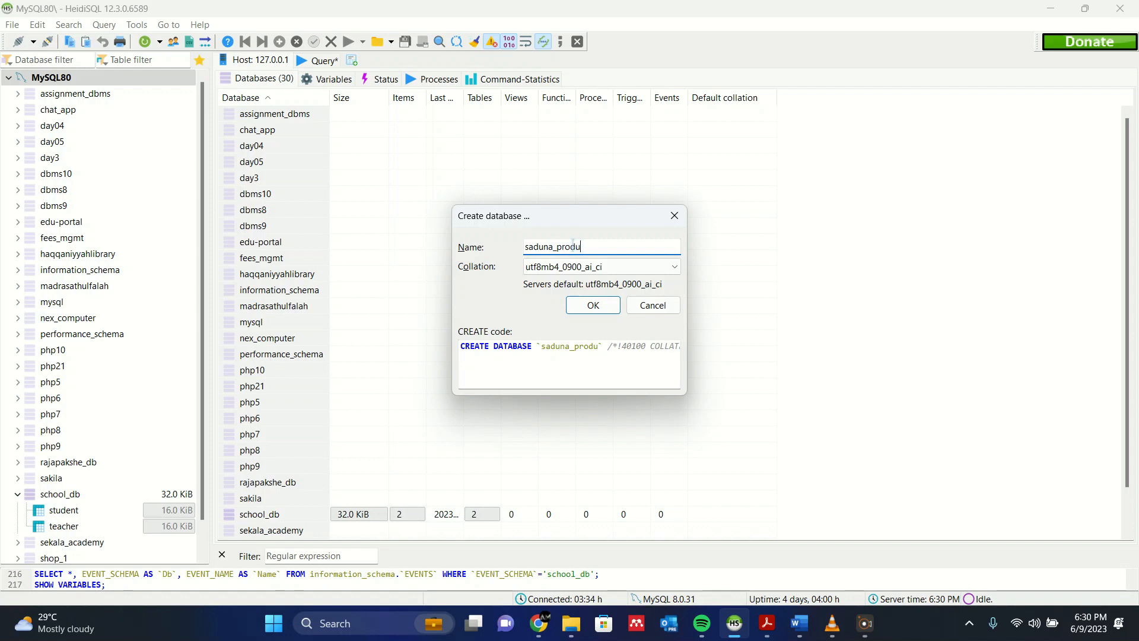
text(ction_db)
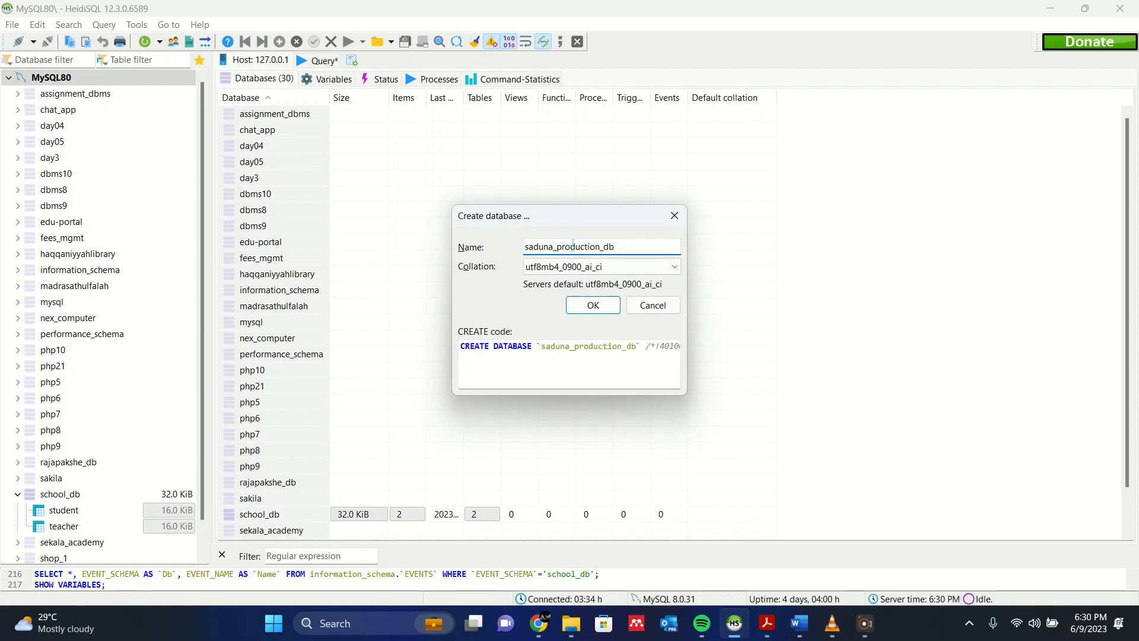
click(598, 305)
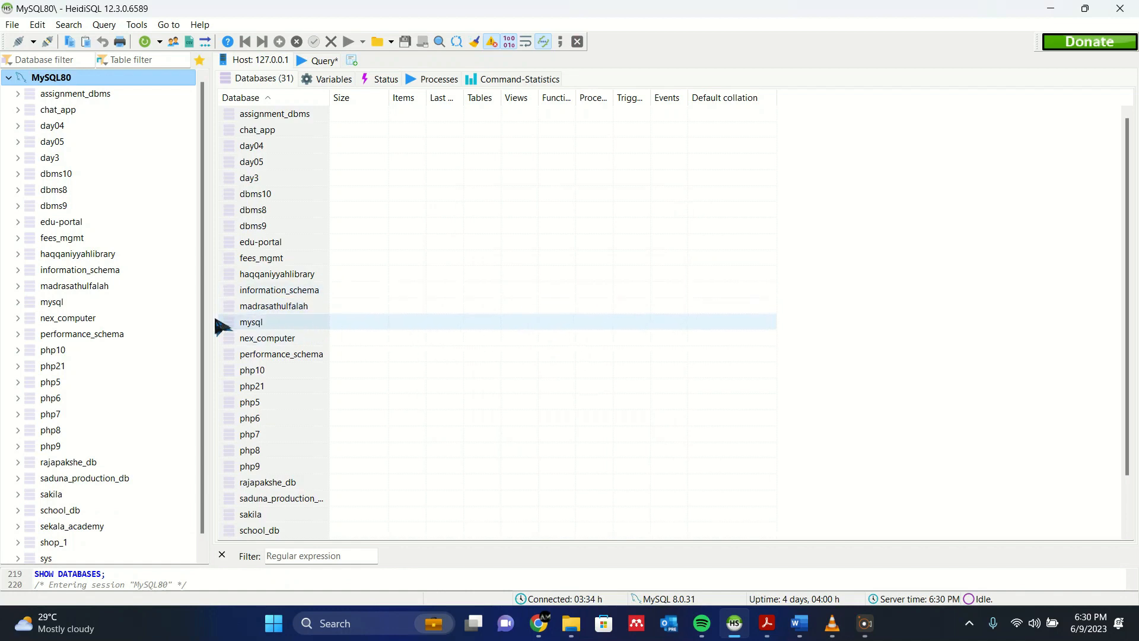
- Create a new table in saduna_production_db and name it employee, checking the question PDF for the specification
click(72, 480)
right_click(72, 484)
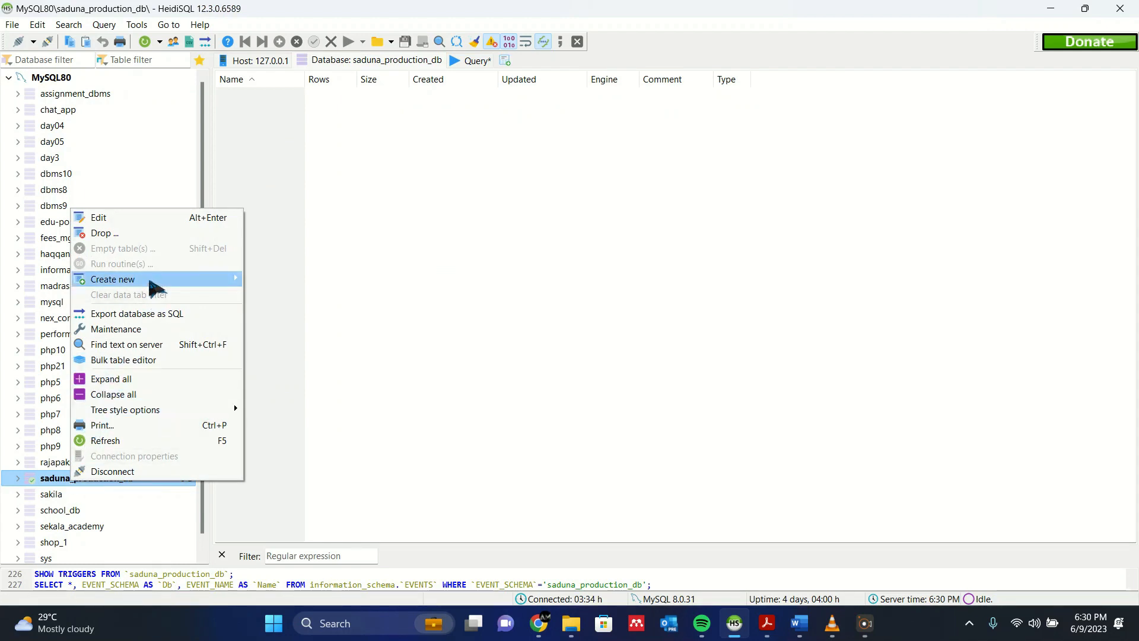
mouse_move(149, 281)
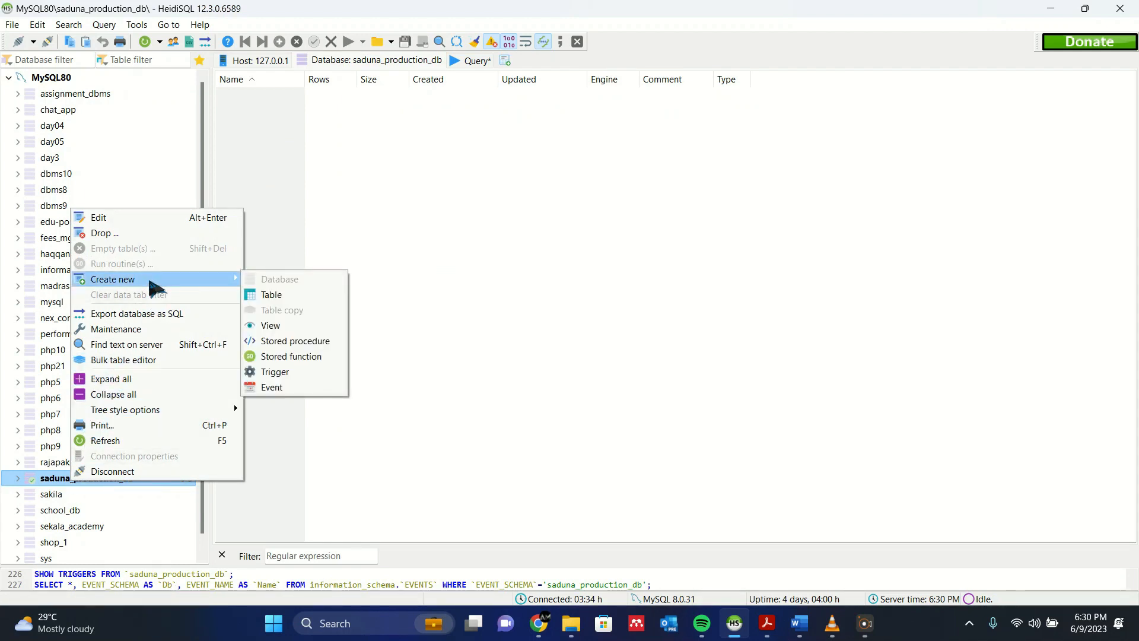
click(270, 297)
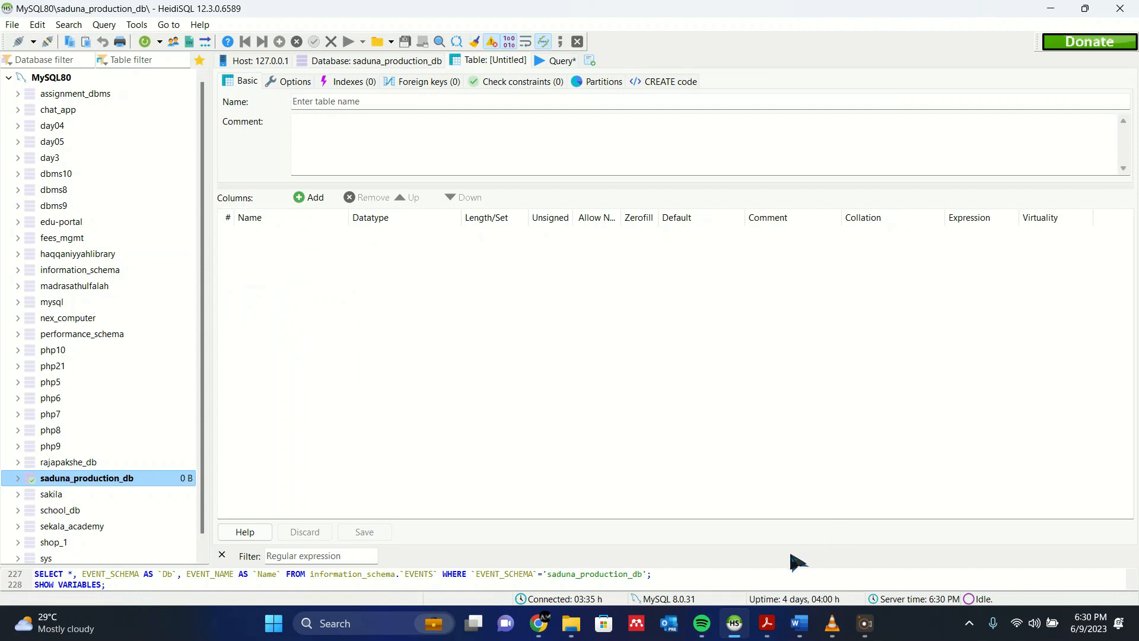
mouse_move(767, 623)
click(848, 522)
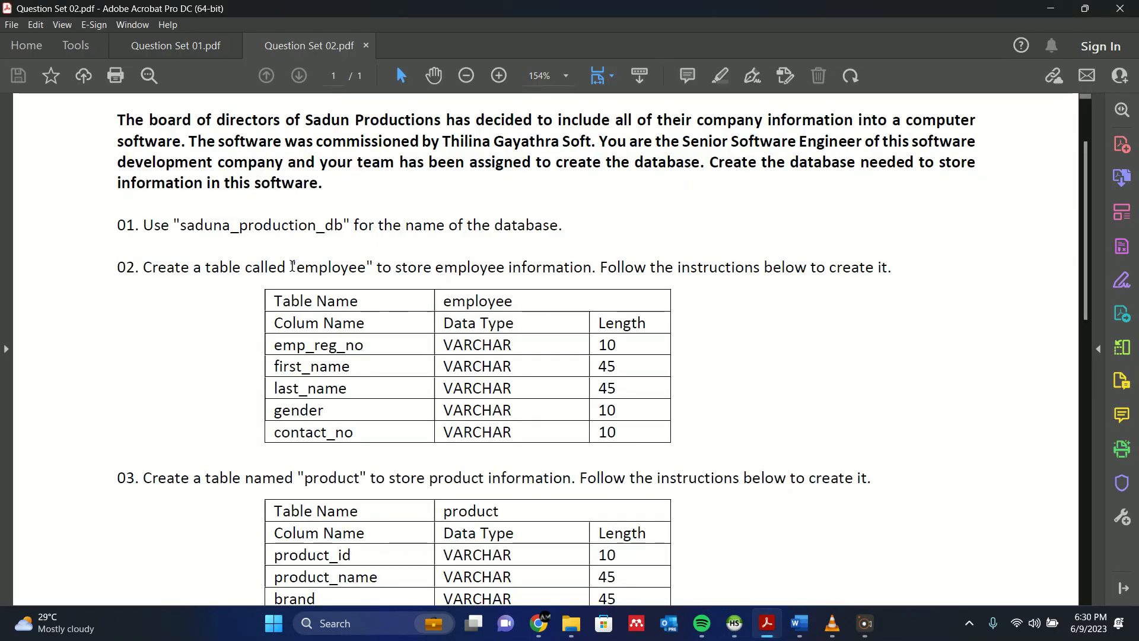
click(1053, 9)
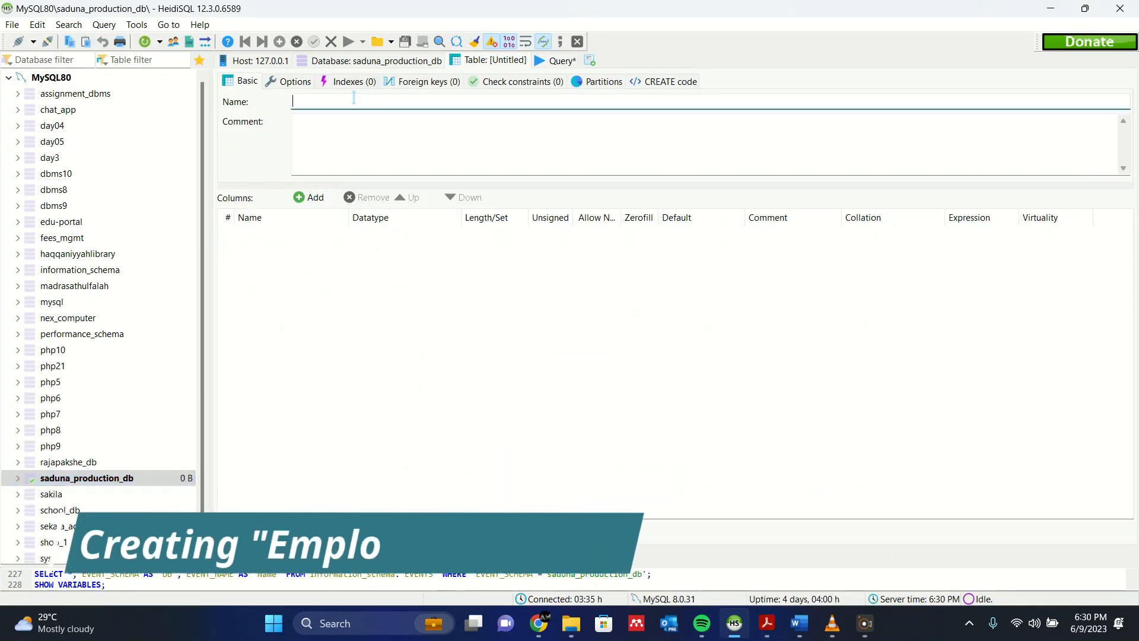
text(employee)
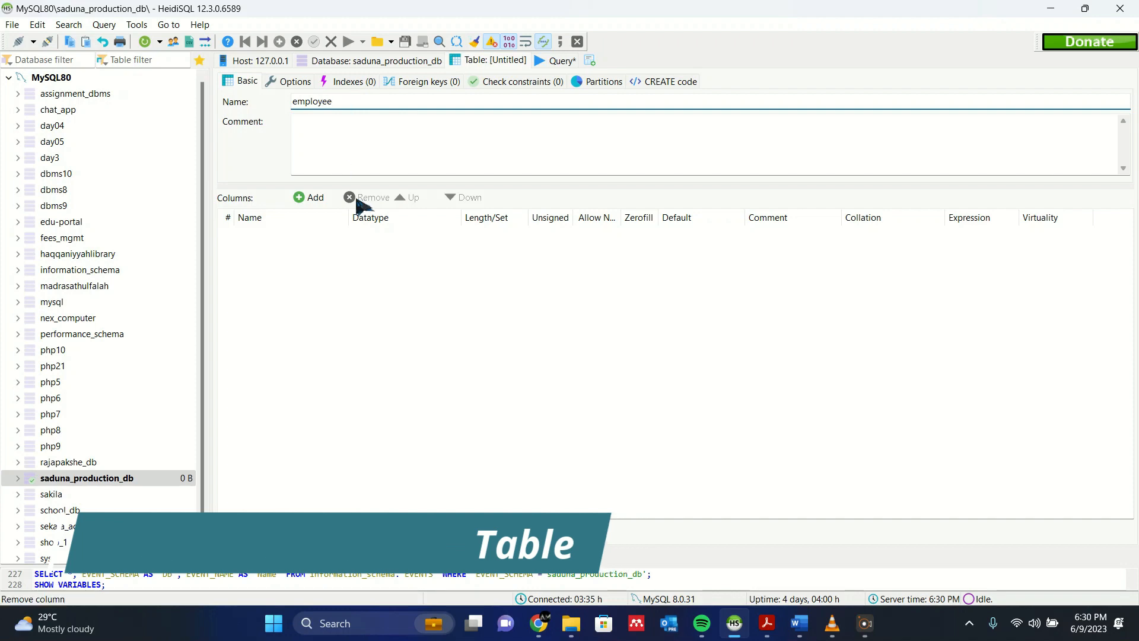
click(389, 240)
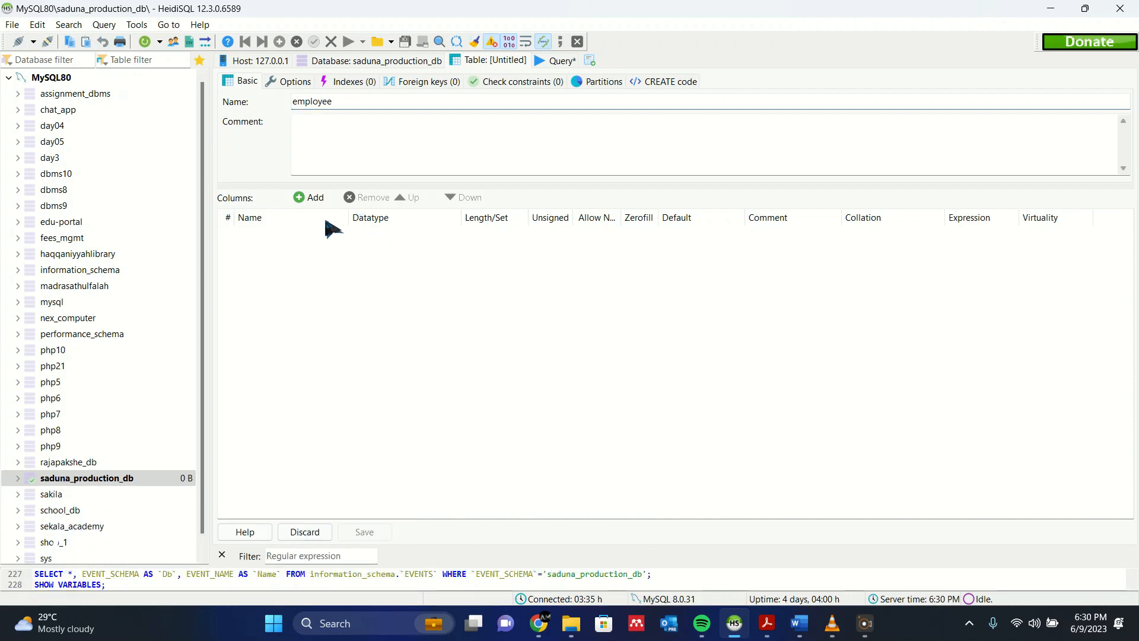
- Shrink the HeidiSQL window and place it over Question Set 02.pdf so the employee table specification stays readable beside it
double_click(658, 3)
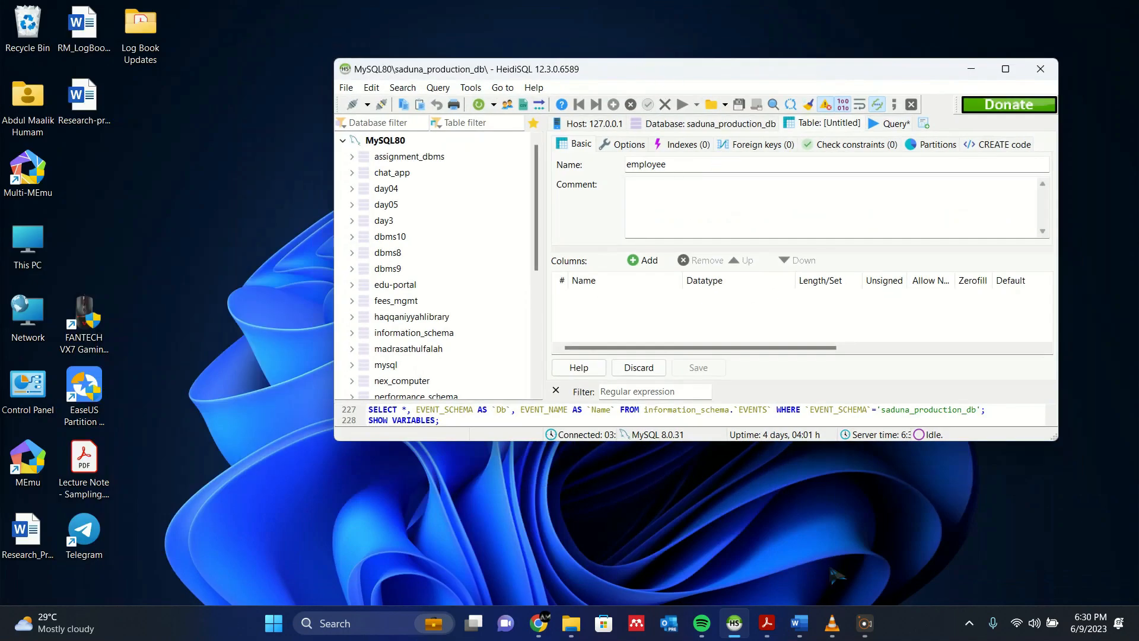
click(768, 624)
click(810, 511)
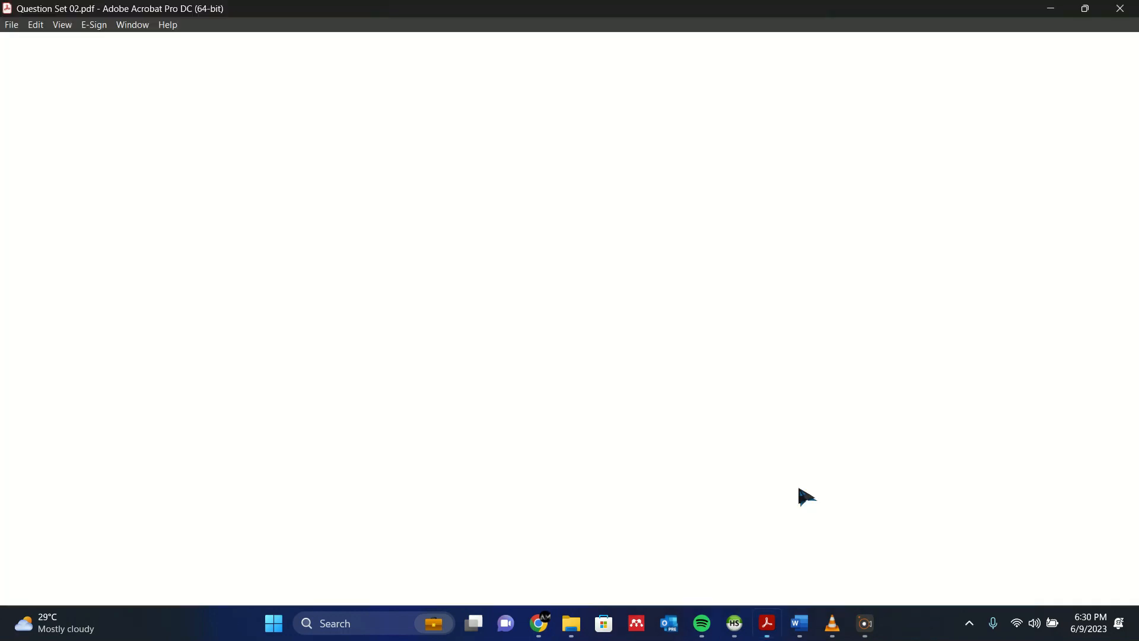
click(730, 617)
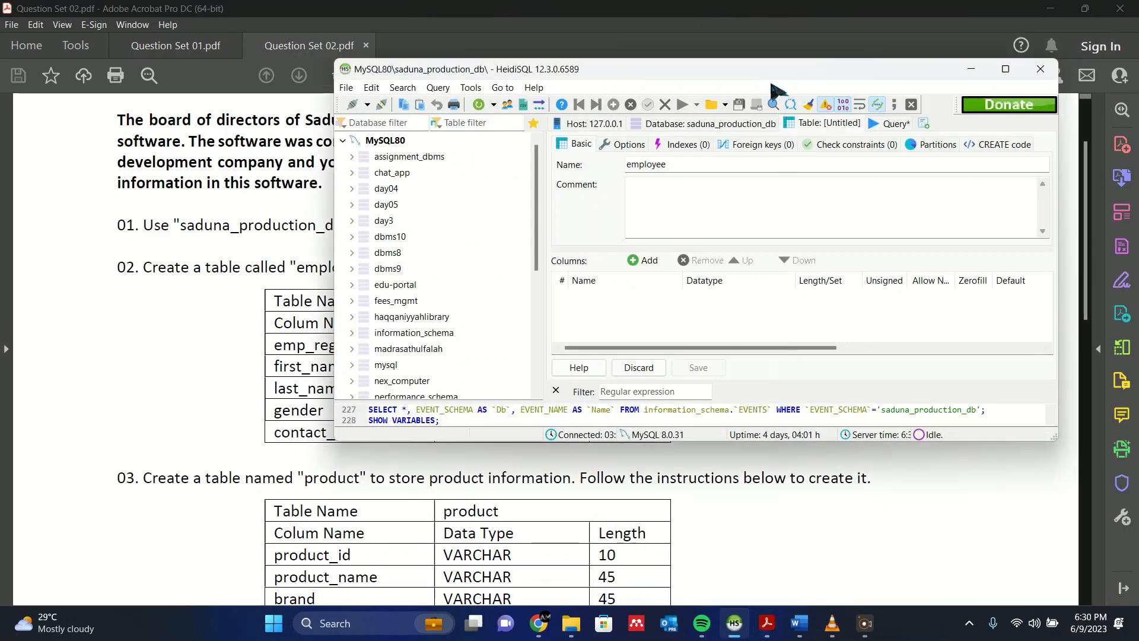
drag(765, 69, 958, 76)
scroll(500, 207, up, 3)
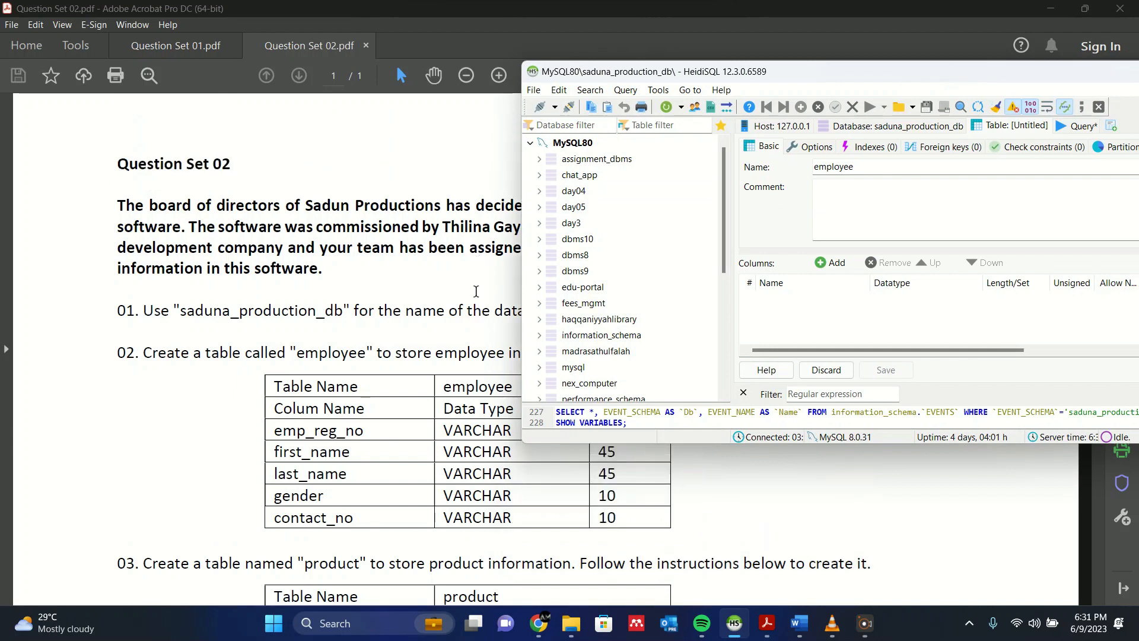
drag(735, 72, 692, 21)
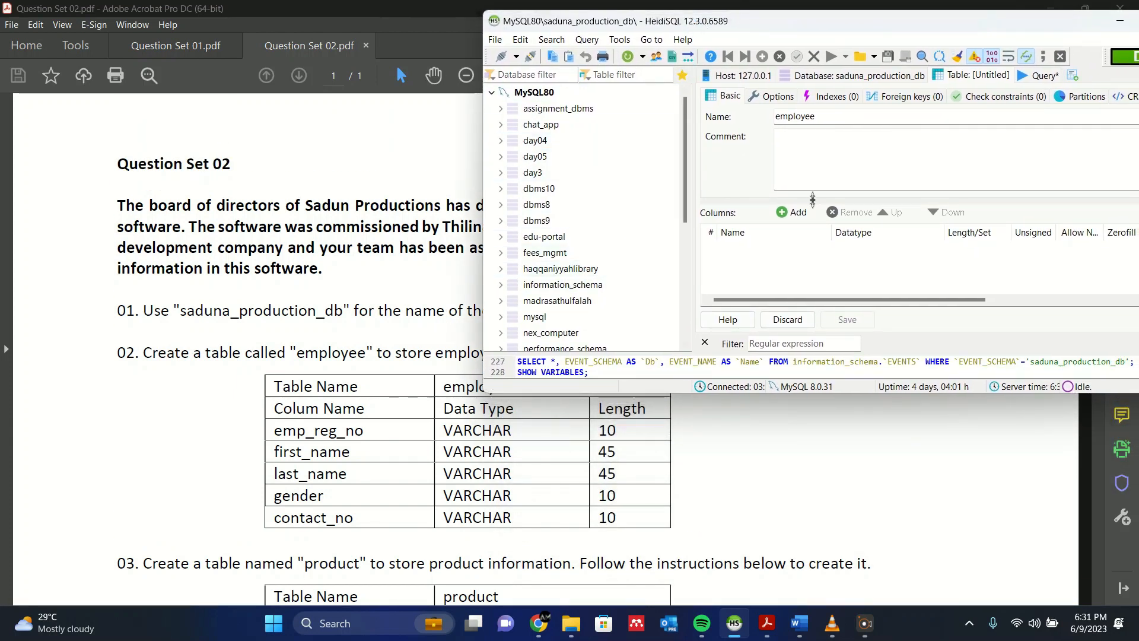
- Add an emp_reg_no column to the employee table with datatype VARCHAR and length 10
click(796, 213)
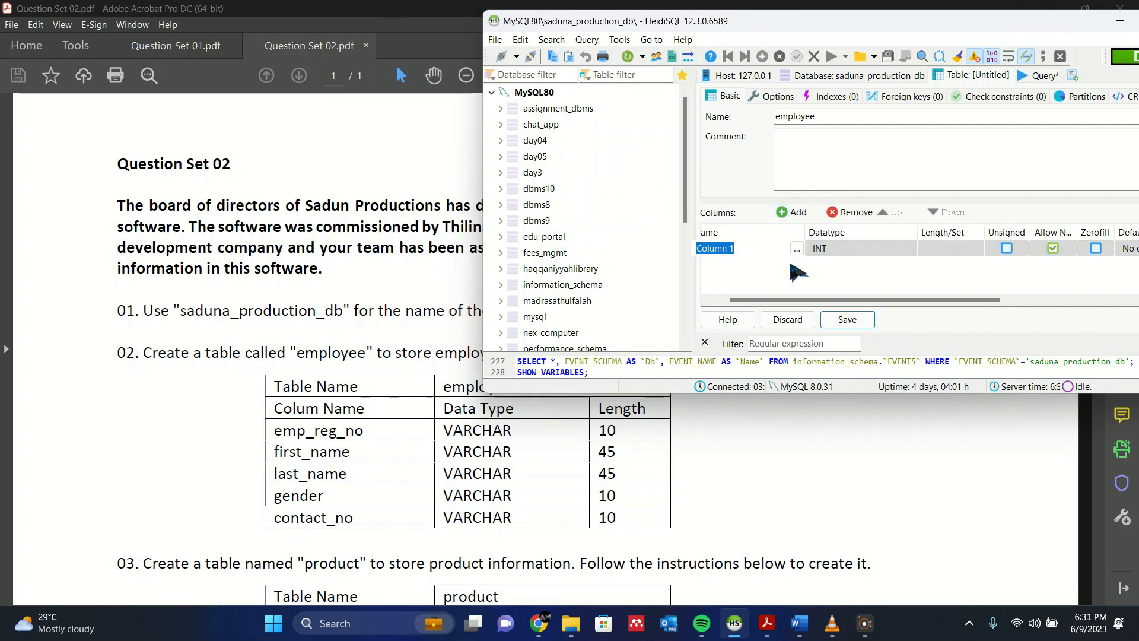
text(emp_reg_no)
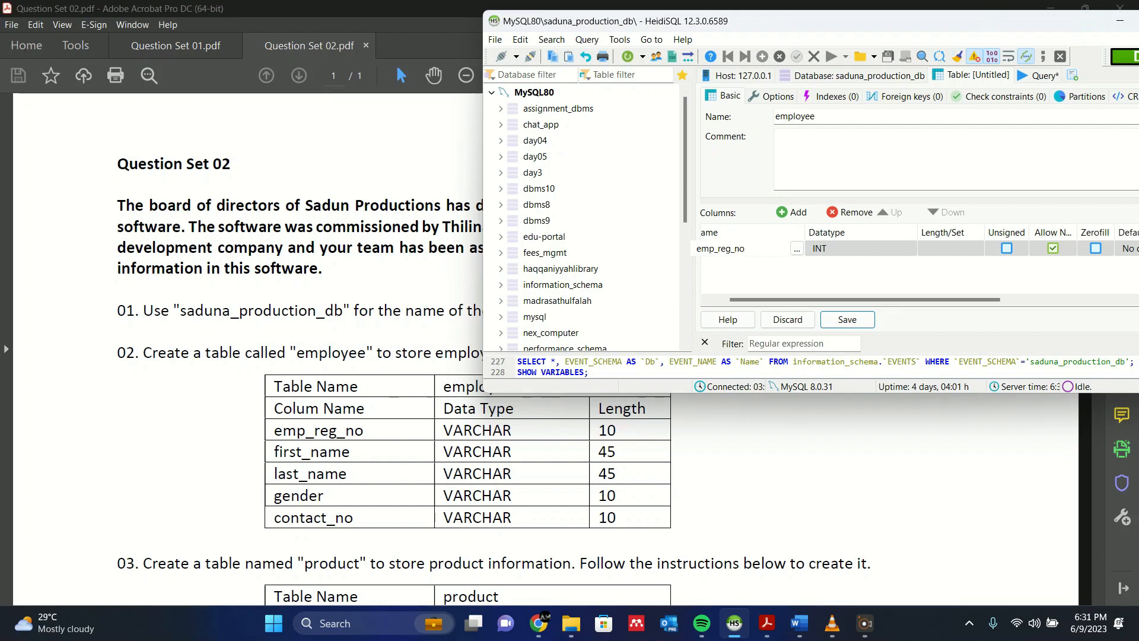
click(825, 251)
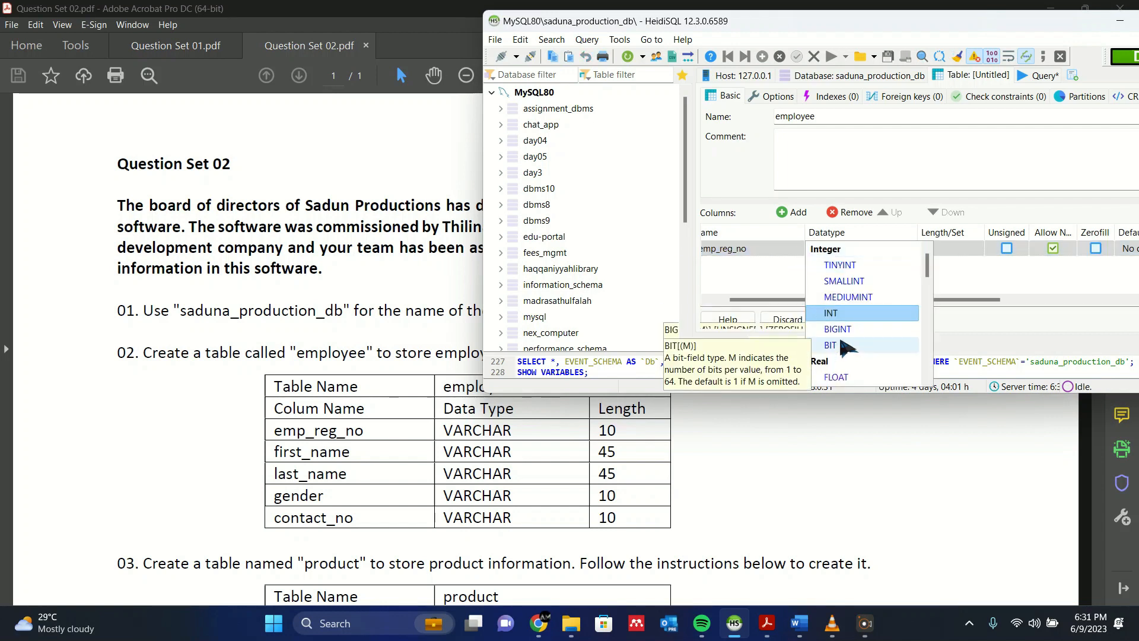
scroll(848, 347, down, 2)
click(840, 347)
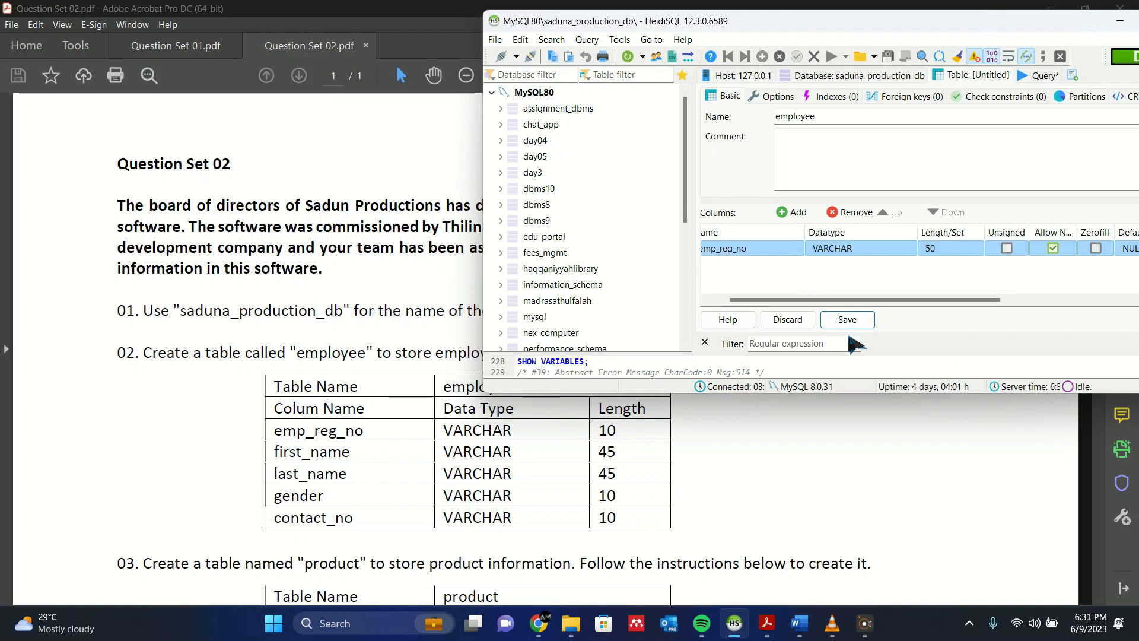
click(936, 248)
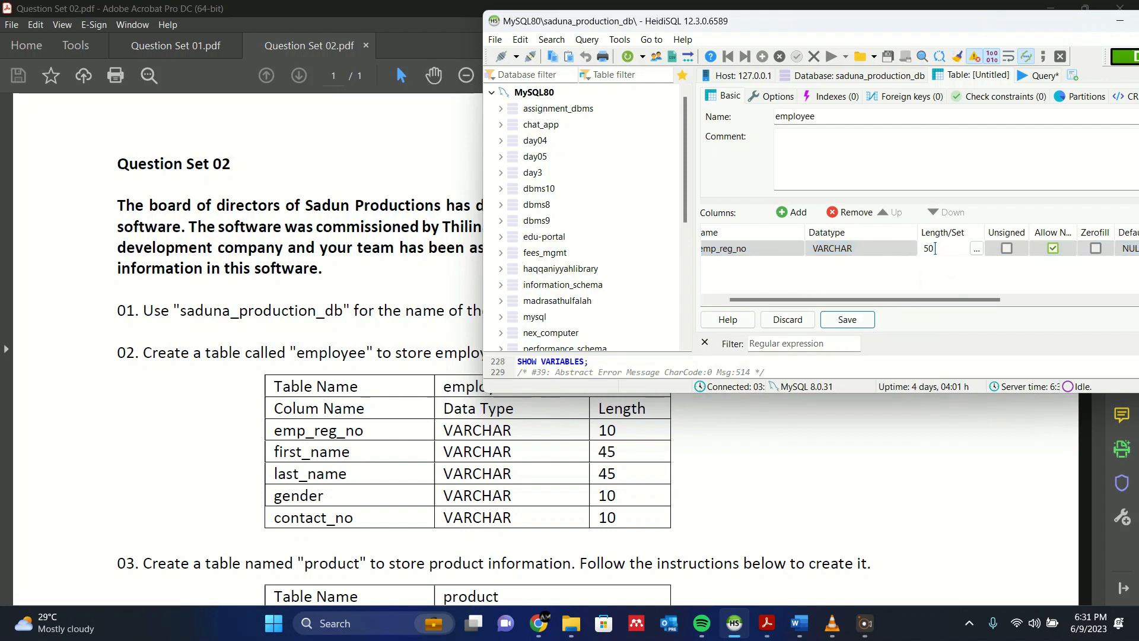
text(10)
click(893, 278)
- Add two more columns to the employee table, named first_name and last_name
click(796, 224)
drag(795, 300, 780, 301)
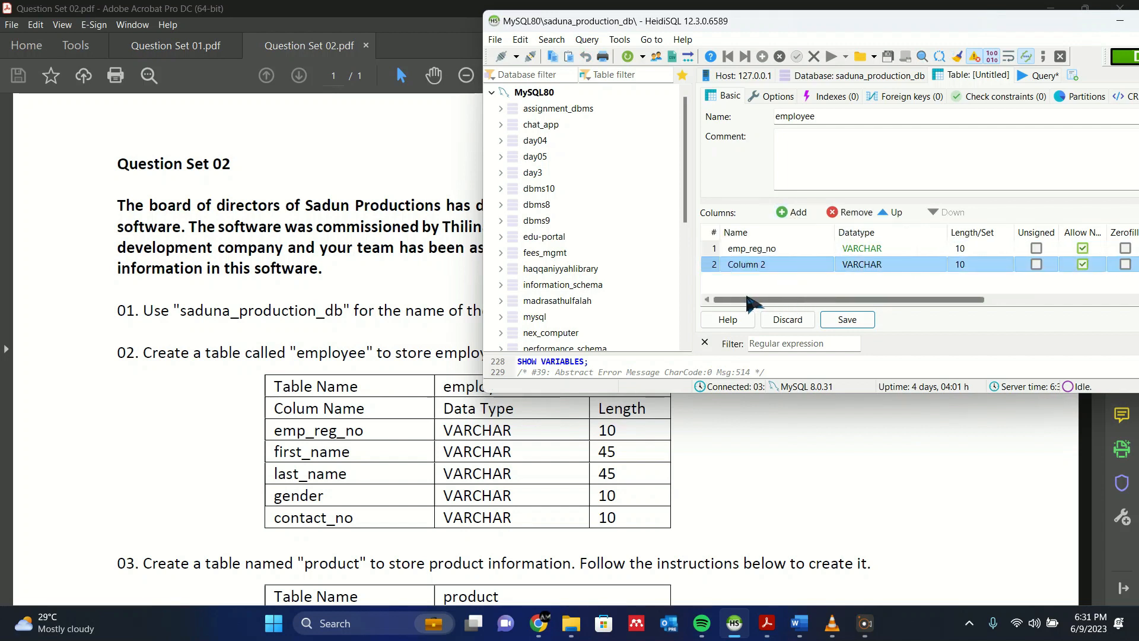
click(744, 268)
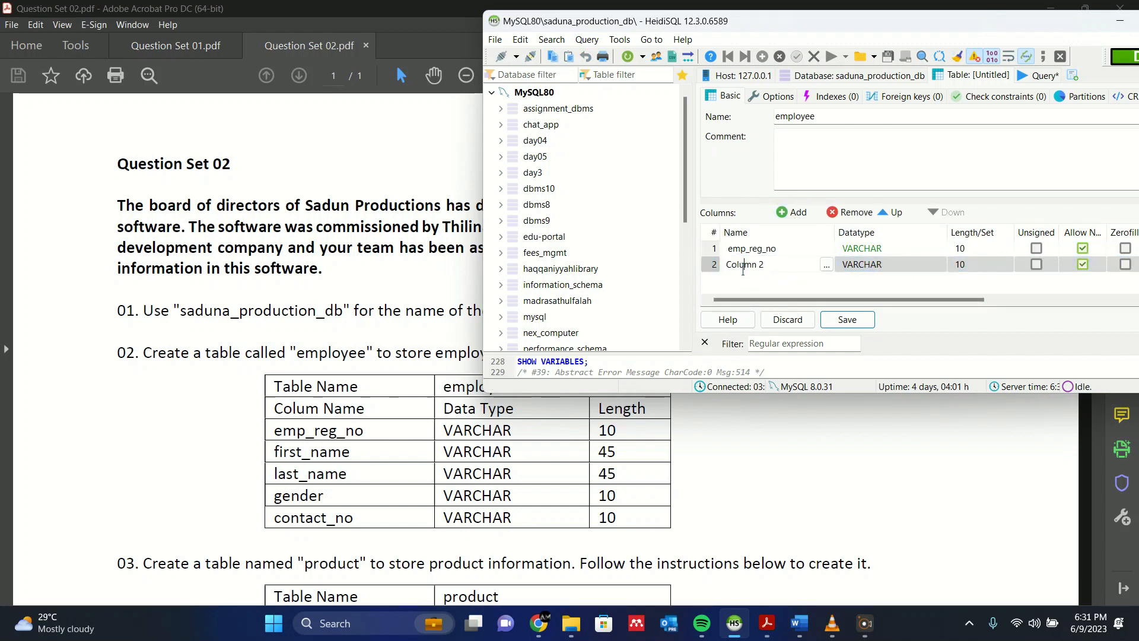
key(ctrl+a)
text(first_name)
key(Return)
click(794, 212)
text(la)
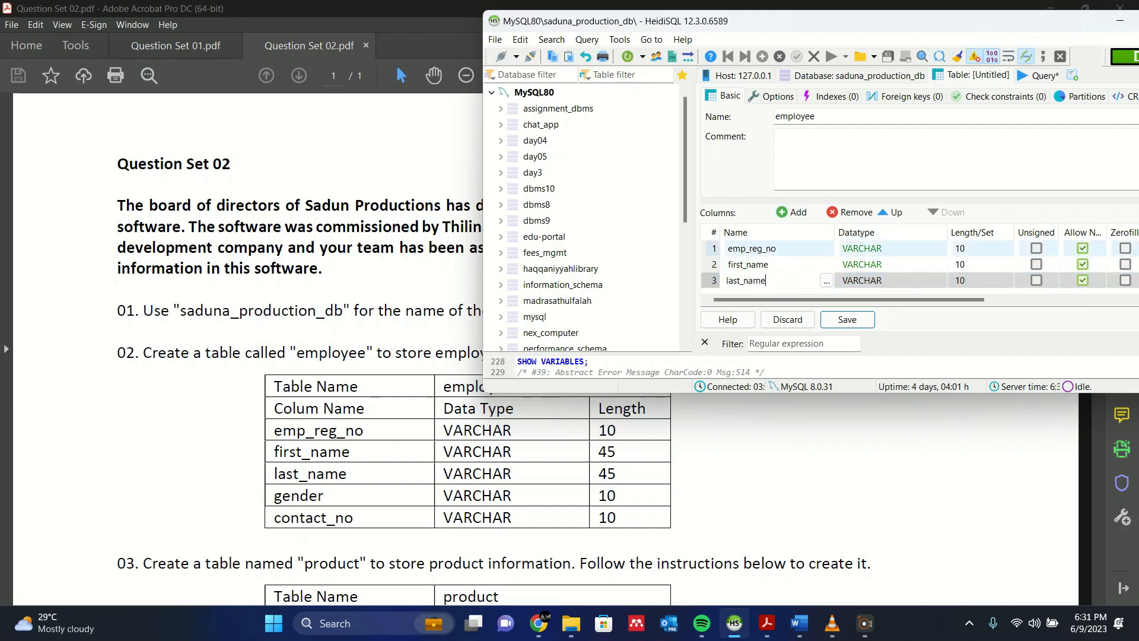
- Add two more columns to the employee table, named gender and contact_no
key(Return)
click(805, 214)
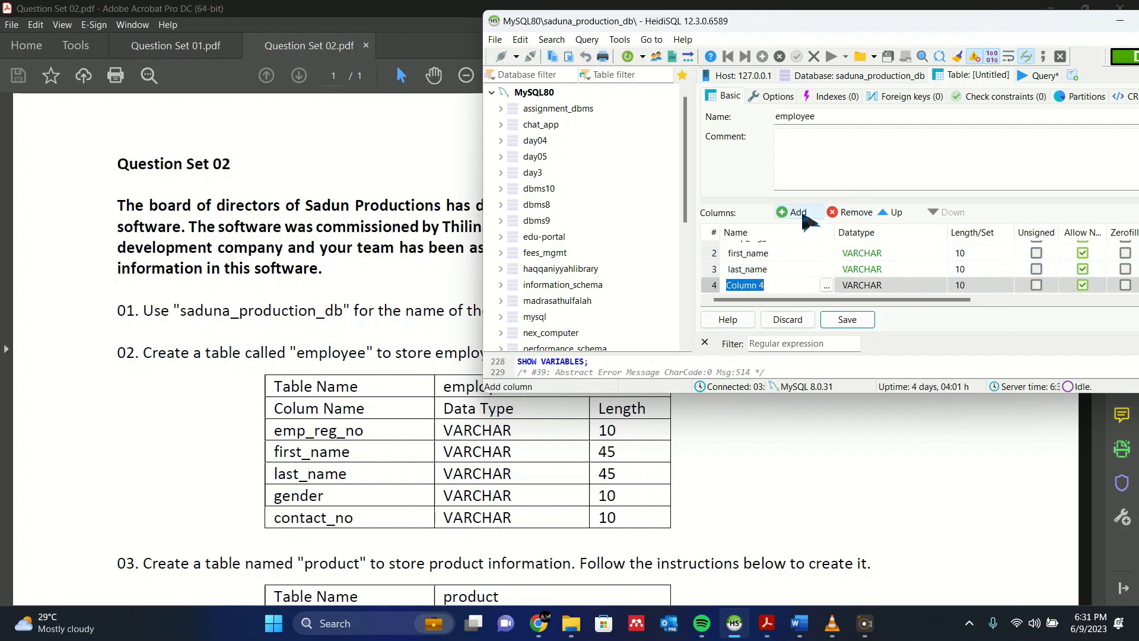
text(gender)
key(Return)
click(804, 214)
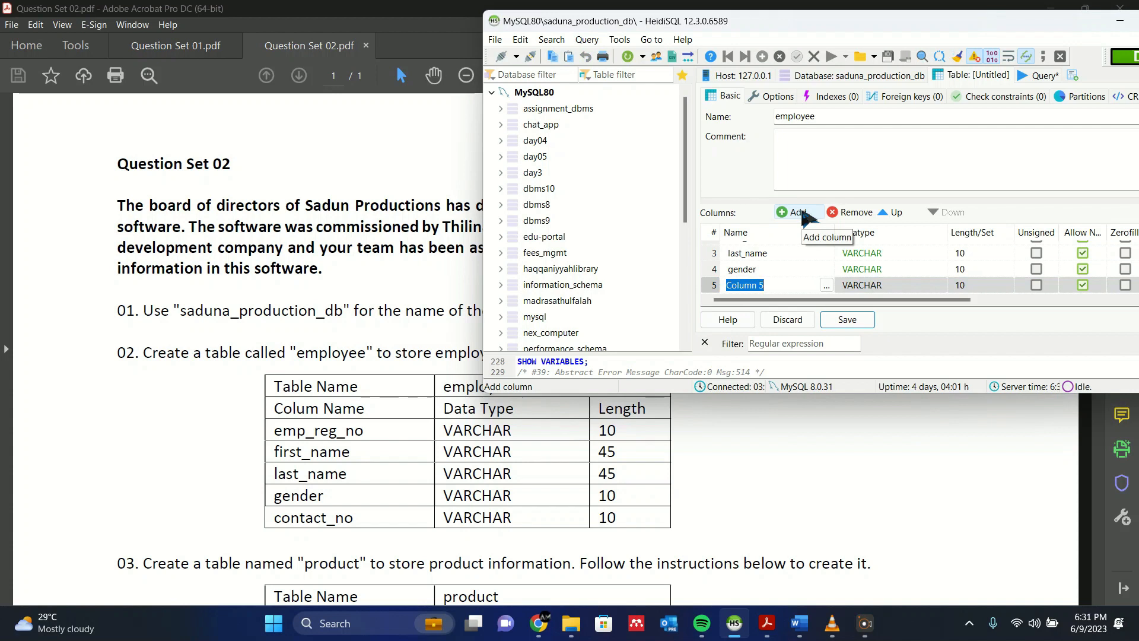
text(contact_no)
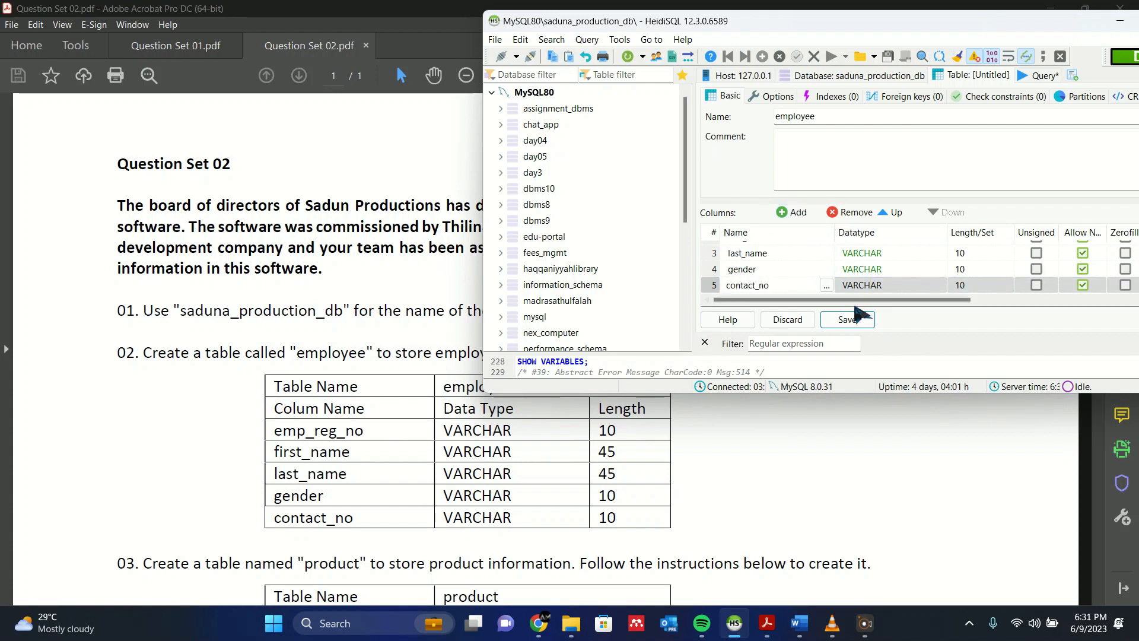
key(Return)
- Set the length of the employee table's first_name and last_name columns to 45
scroll(890, 309, up, 2)
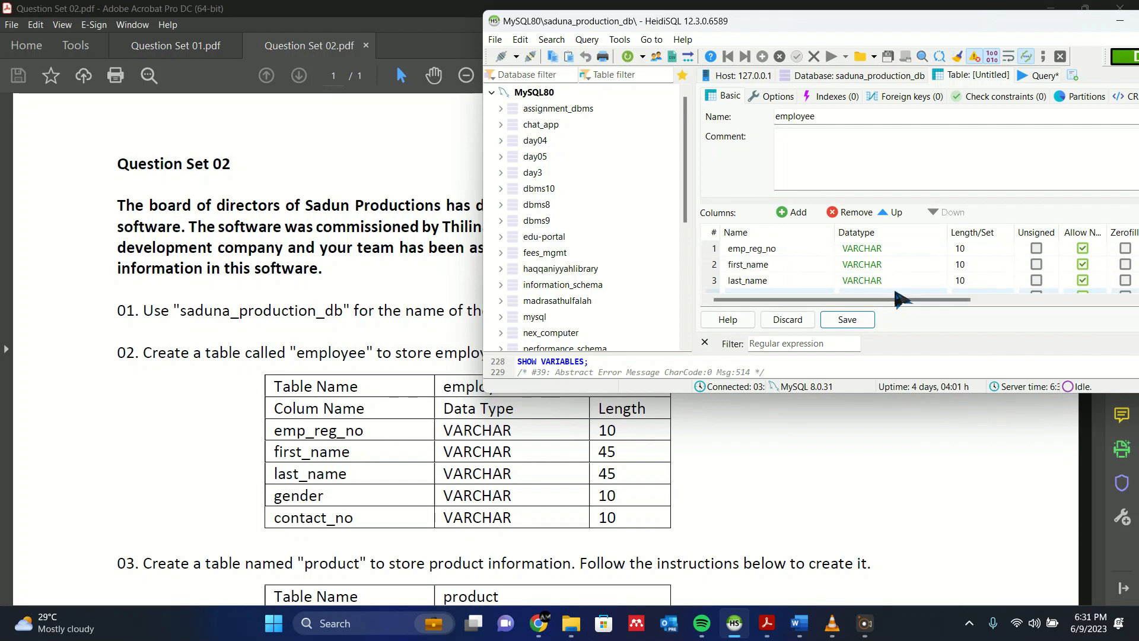
click(973, 264)
click(974, 261)
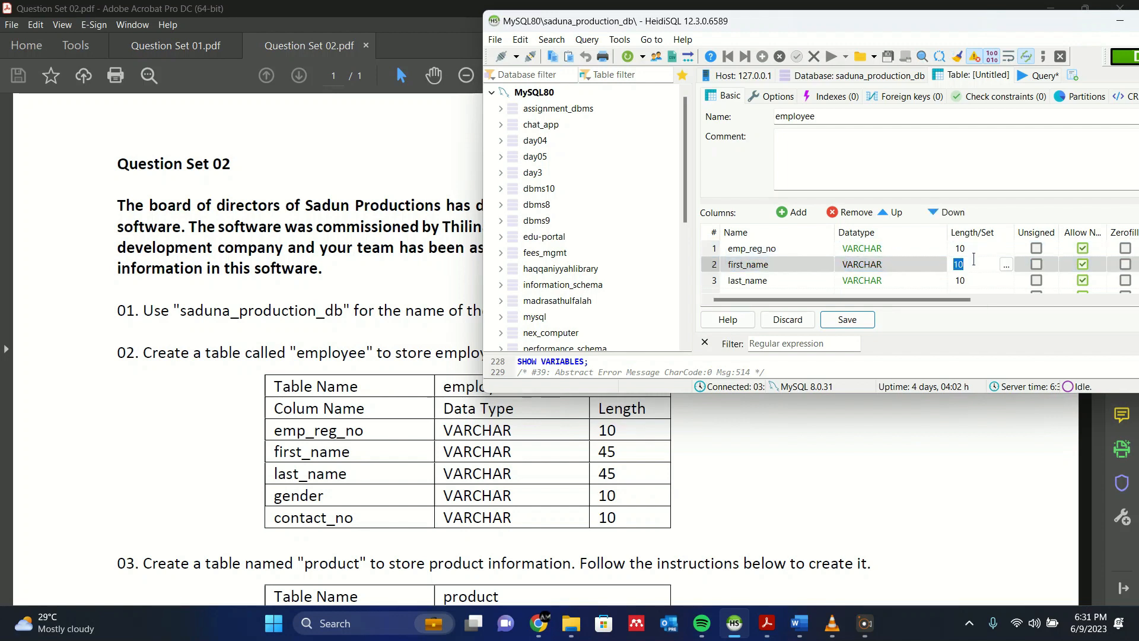
key(BackSpace)
text(45)
click(983, 279)
click(983, 280)
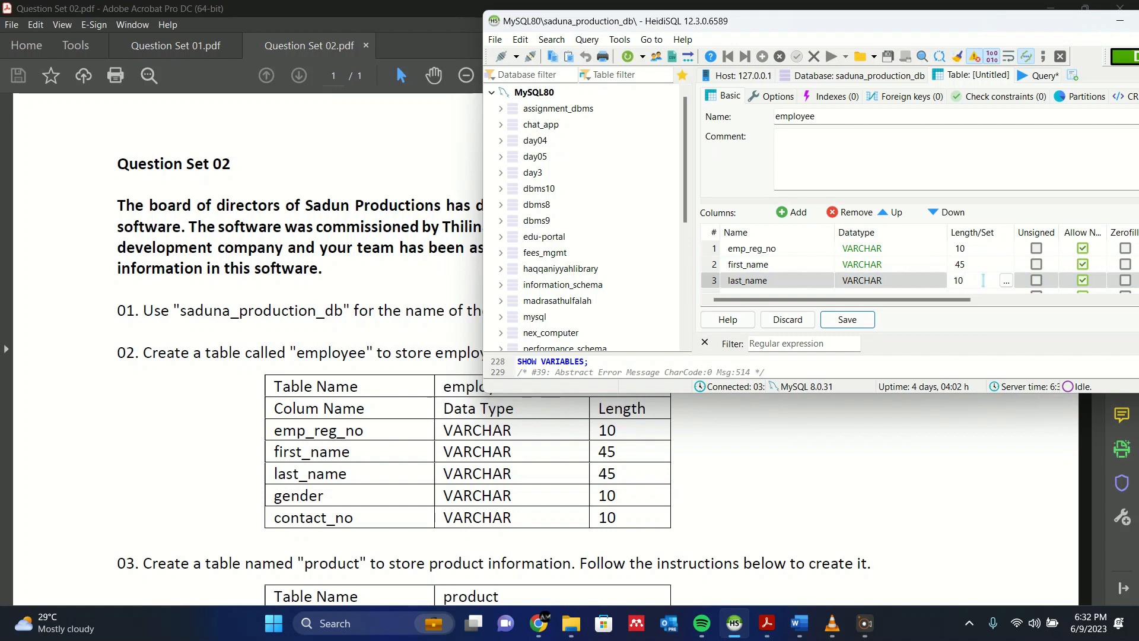
text(45)
key(Return)
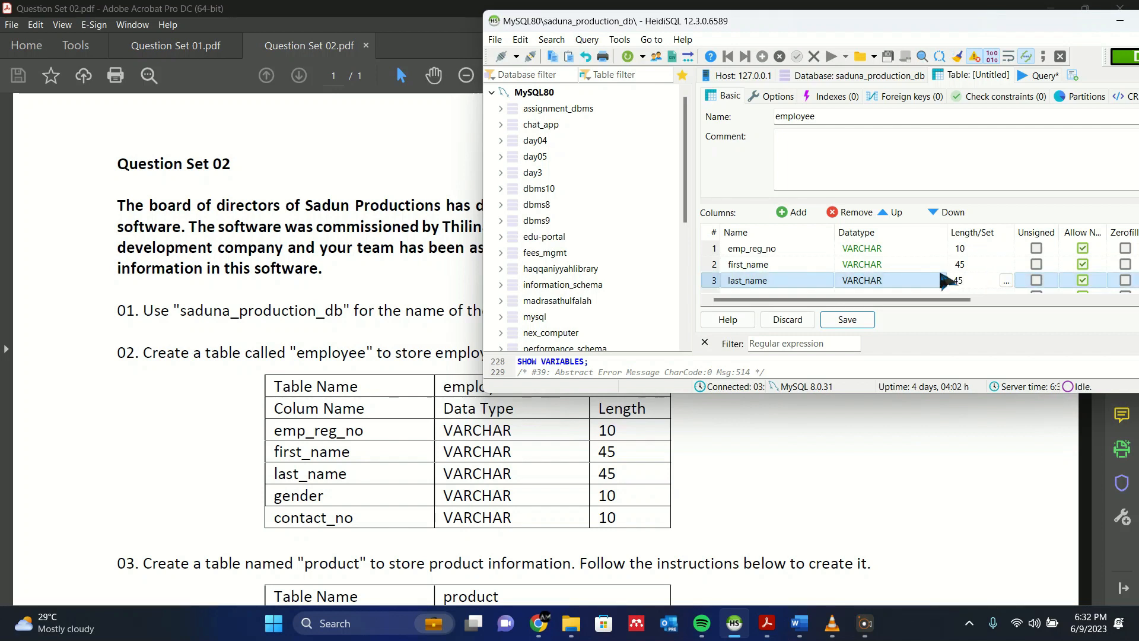
- Check the employee table's column list against the specification and save the table
scroll(946, 281, down, 1)
scroll(942, 273, up, 1)
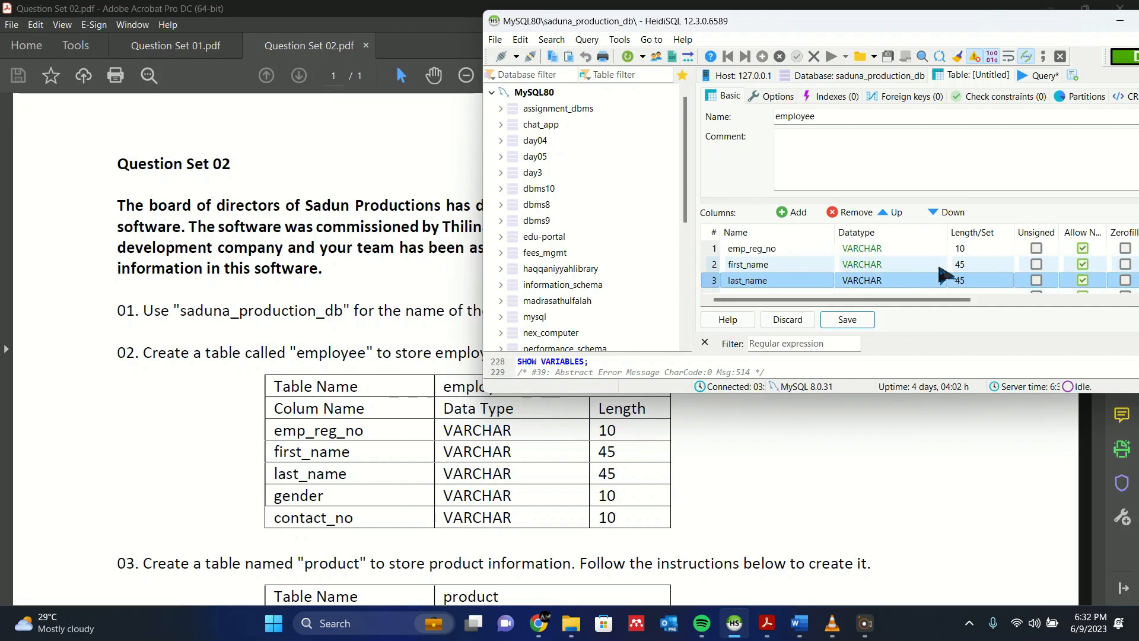
scroll(943, 262, down, 1)
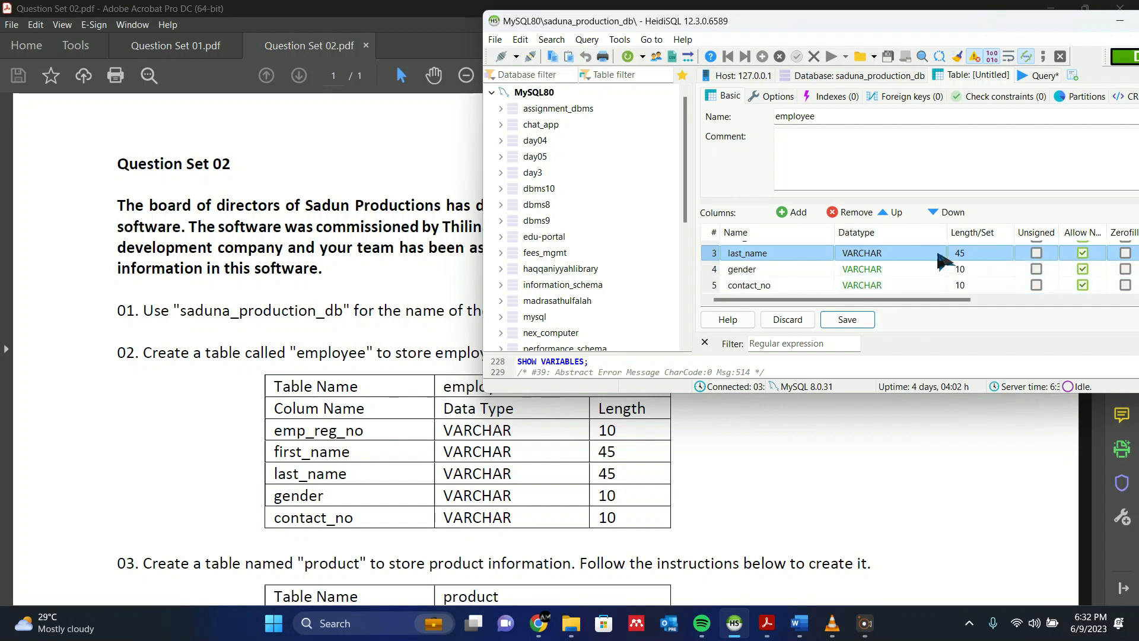
click(863, 320)
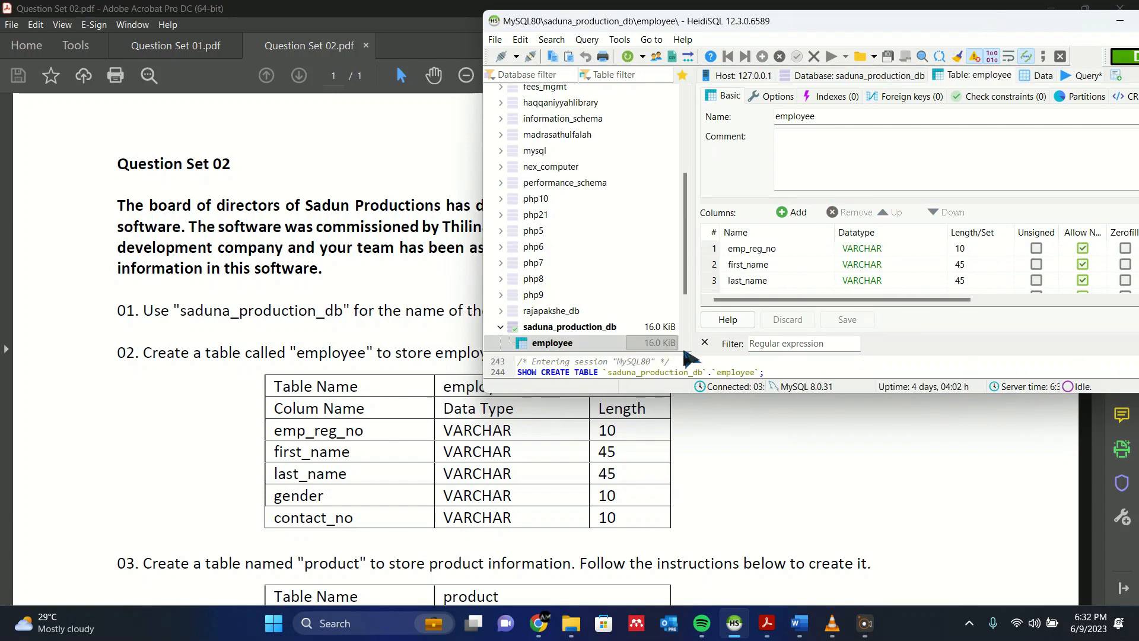
- Create another new table in saduna_production_db and name it product, following question 03 in the PDF
click(609, 580)
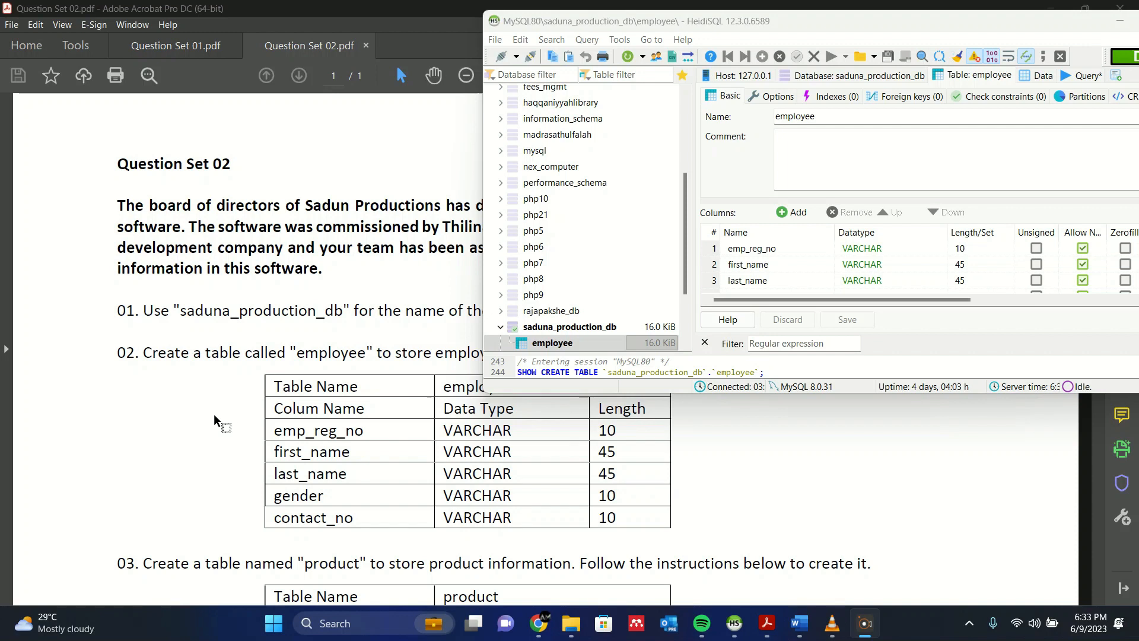
scroll(220, 418, down, 3)
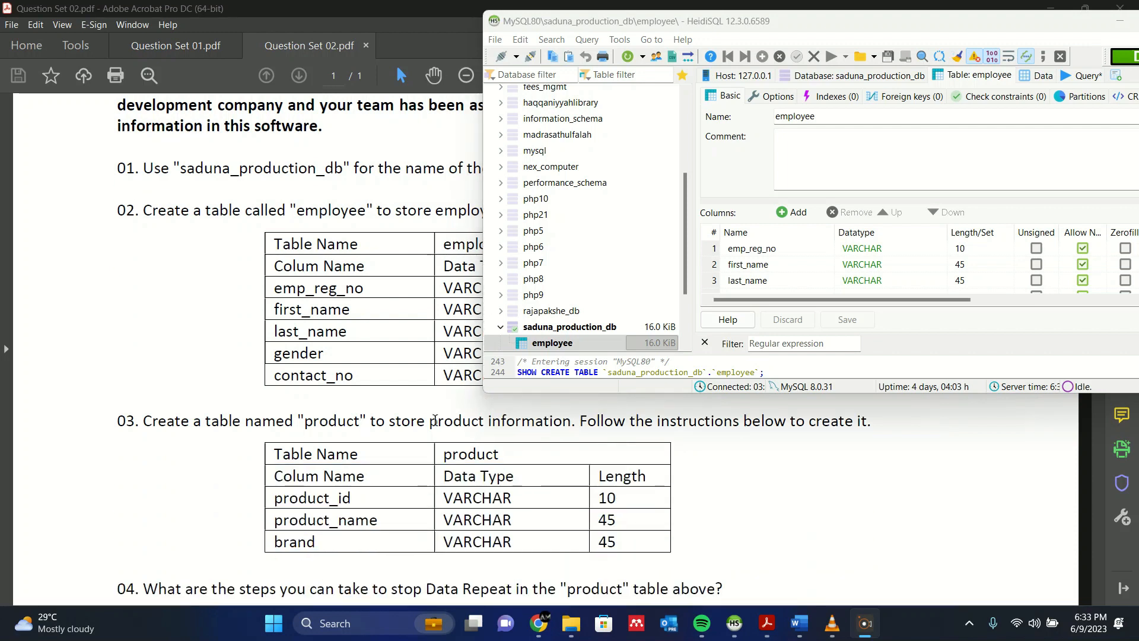
scroll(617, 246, down, 1)
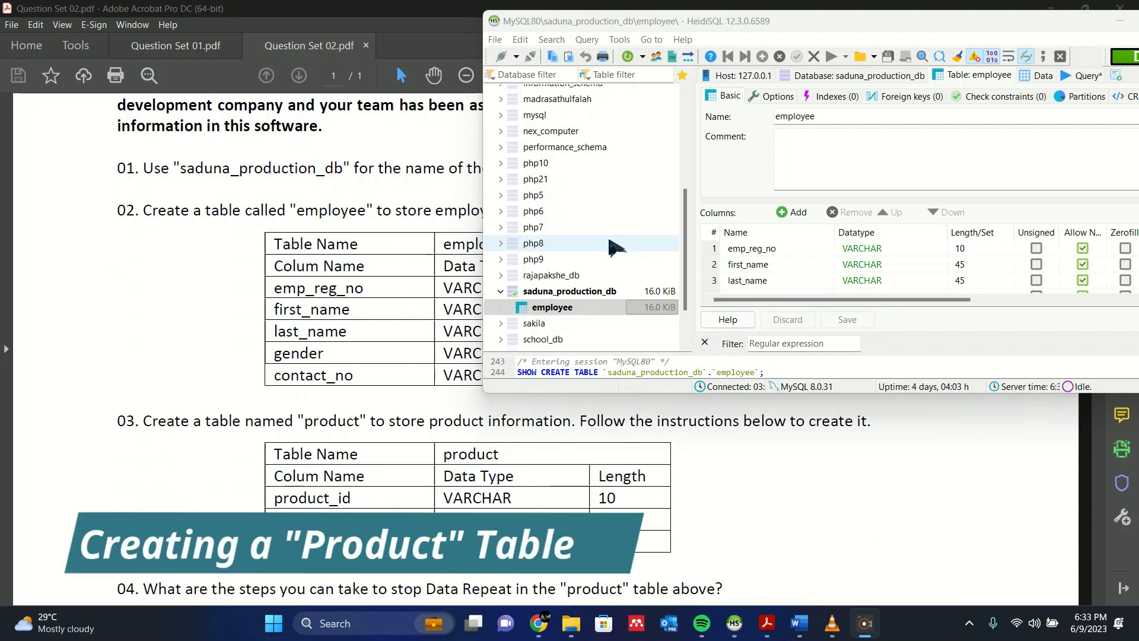
right_click(605, 292)
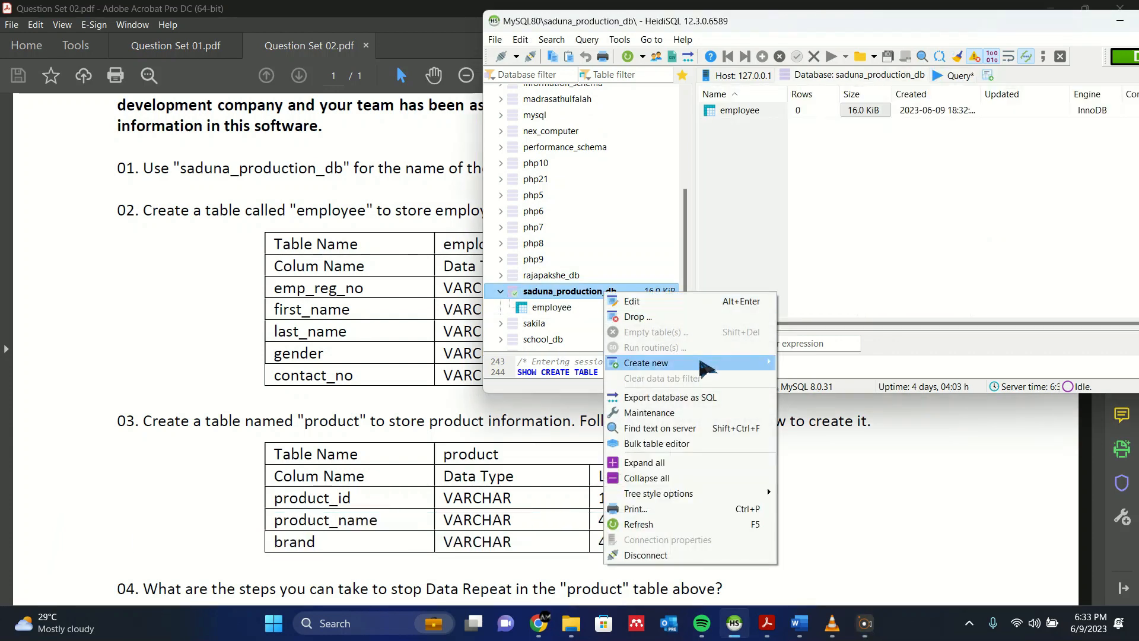
mouse_move(712, 363)
click(831, 378)
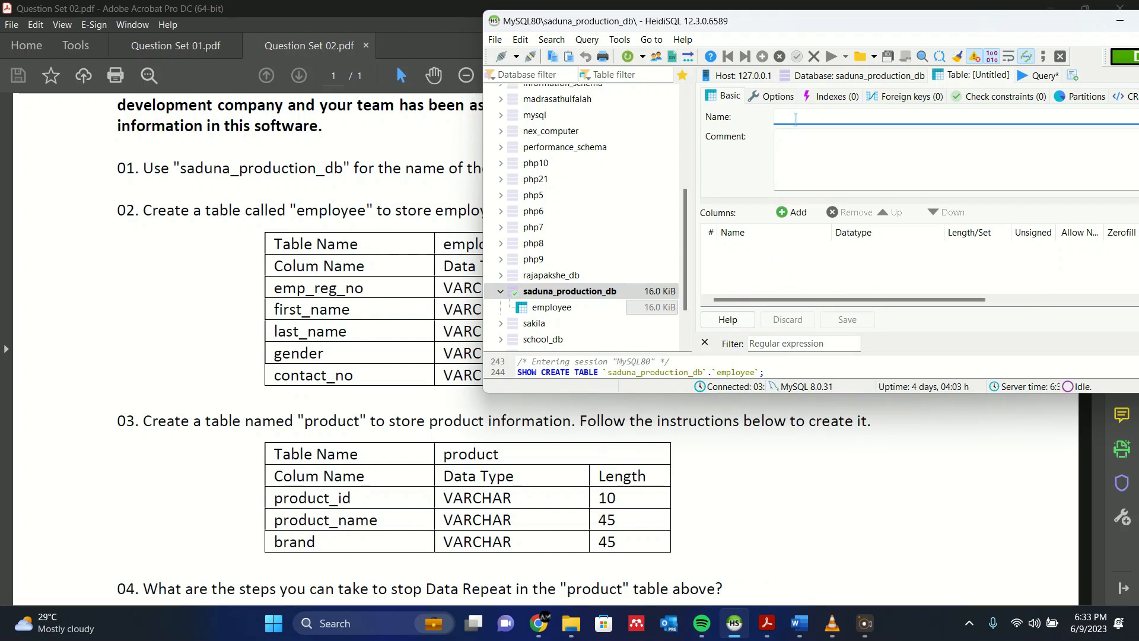
text(product)
click(848, 250)
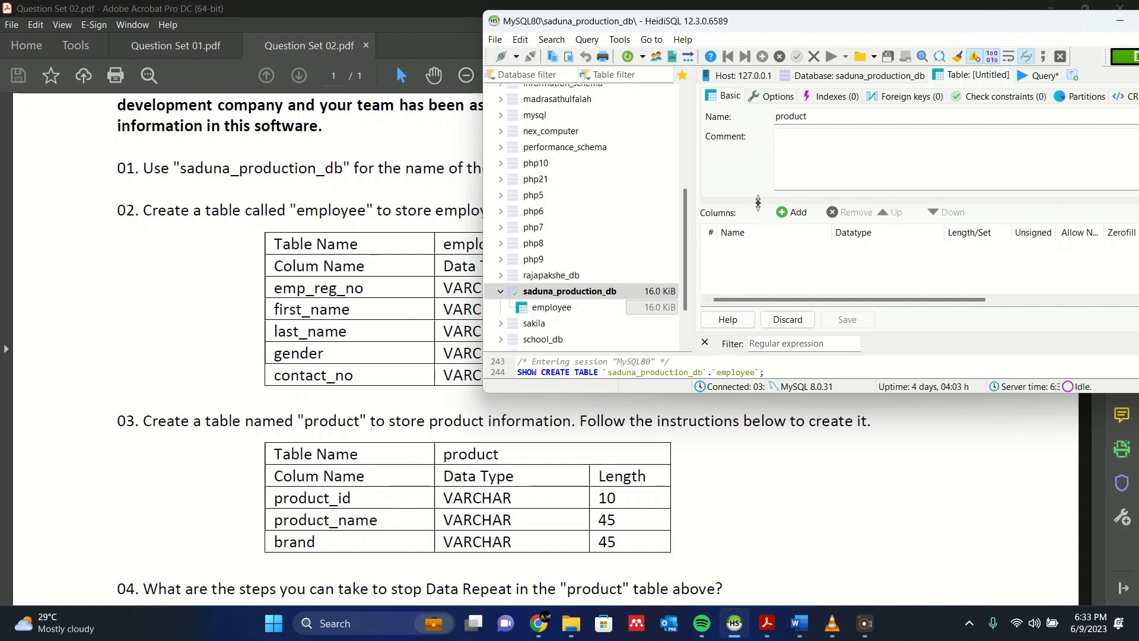
- Add three columns to the product table, named product_id, product_name and brand
click(794, 212)
text(pr)
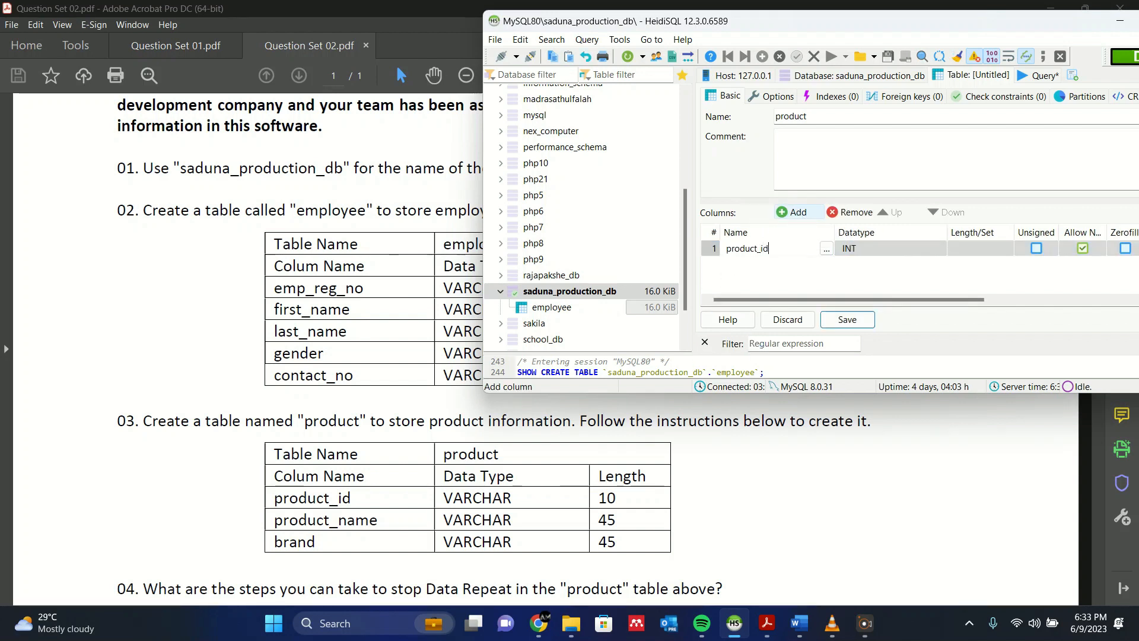
text(oduct_id)
click(854, 259)
click(777, 214)
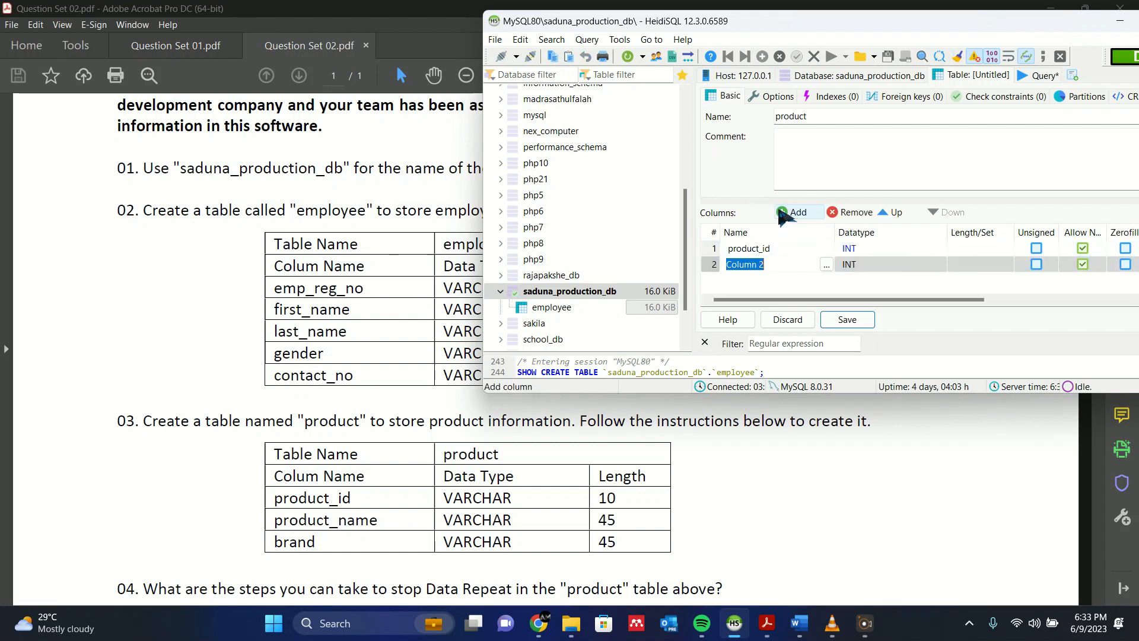
text(product_name)
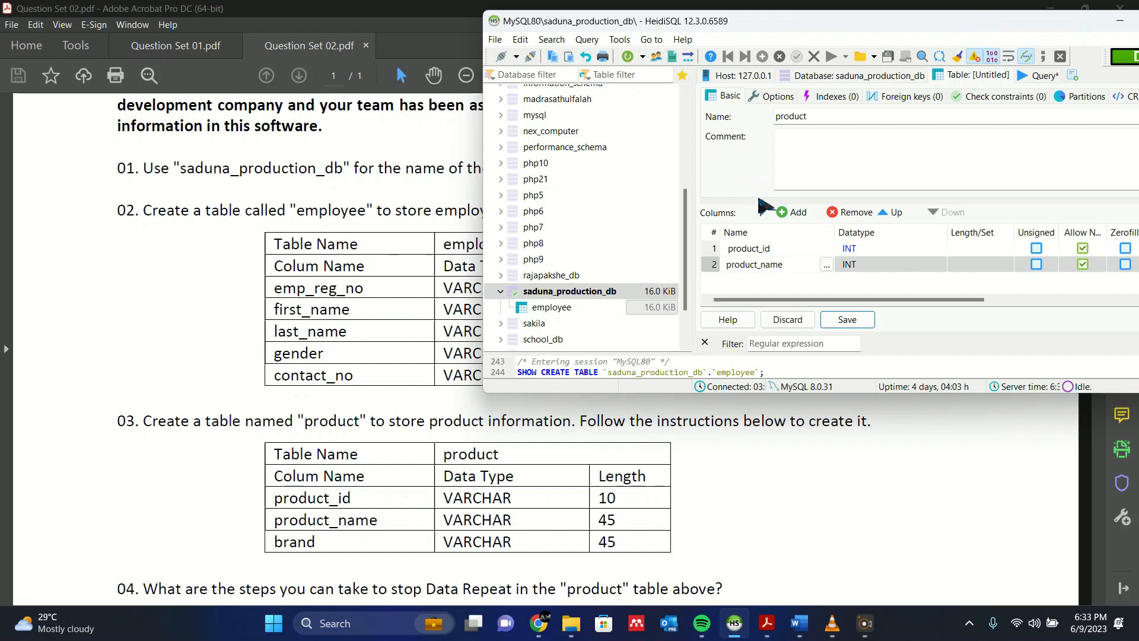
click(789, 215)
text(brand)
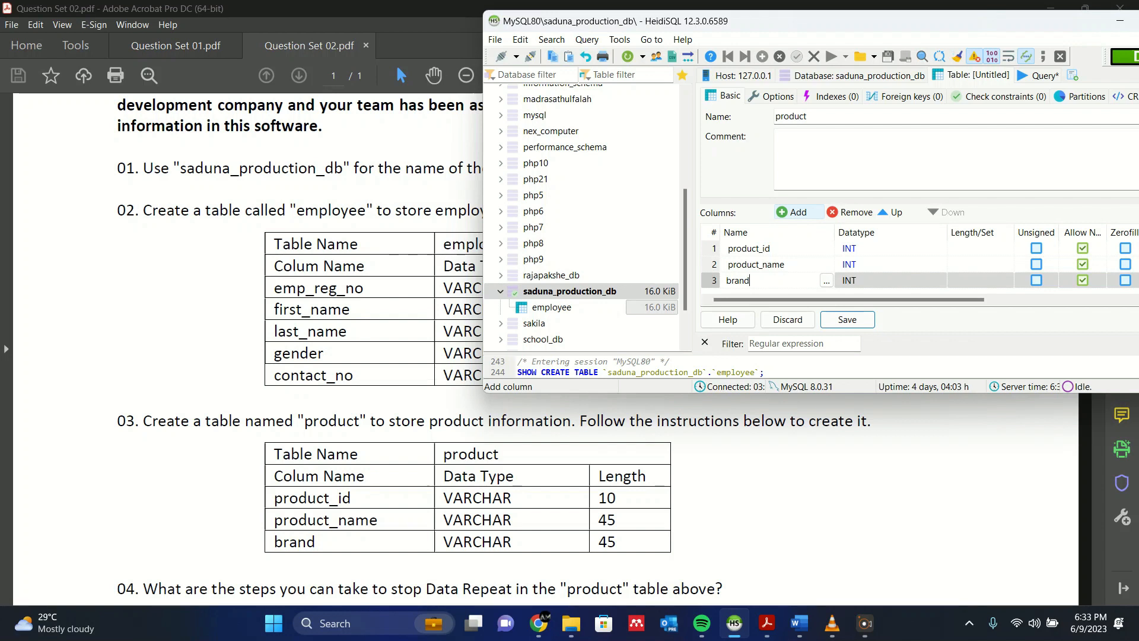
- Change the datatype of product_id, product_name and brand to VARCHAR
click(870, 249)
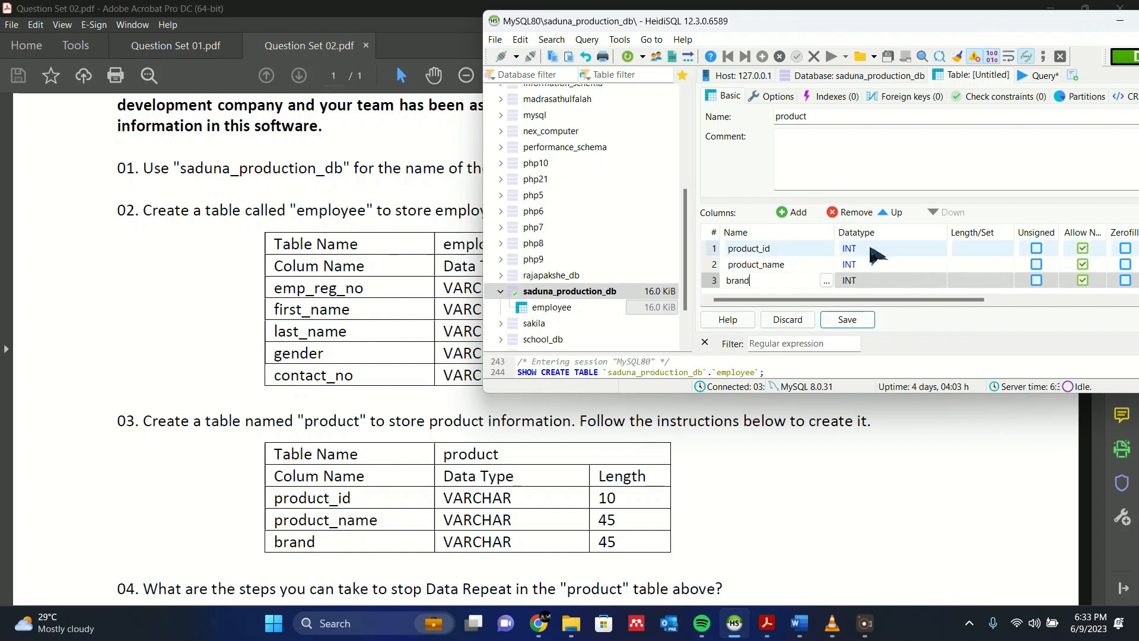
click(872, 254)
scroll(884, 323, down, 3)
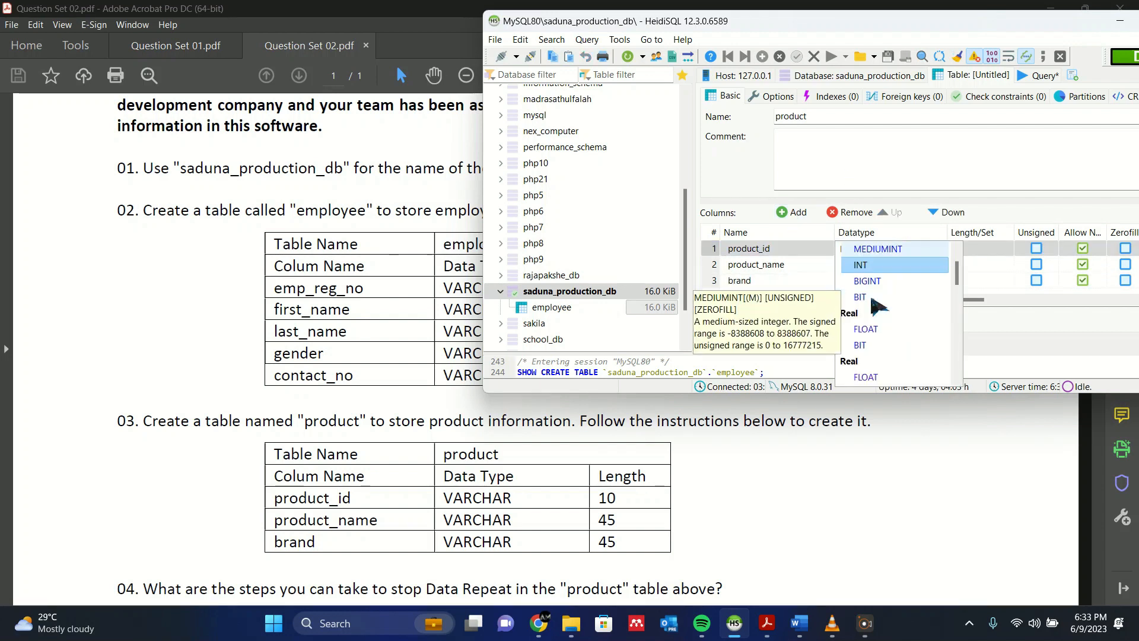
click(873, 298)
click(867, 264)
click(867, 264)
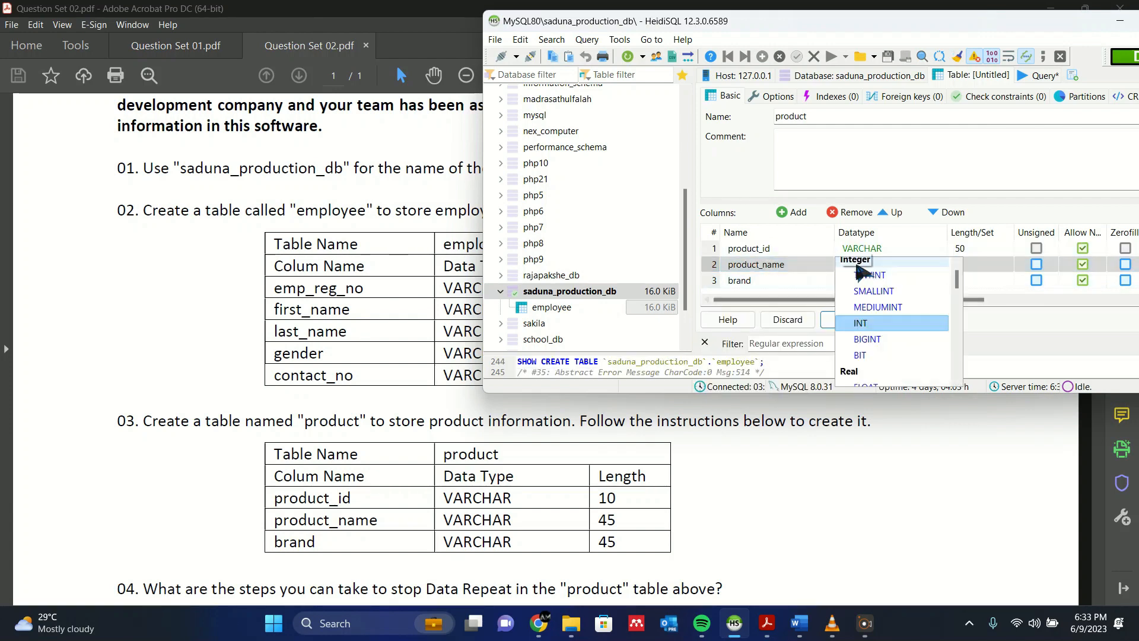
scroll(882, 303, down, 2)
click(874, 355)
click(867, 280)
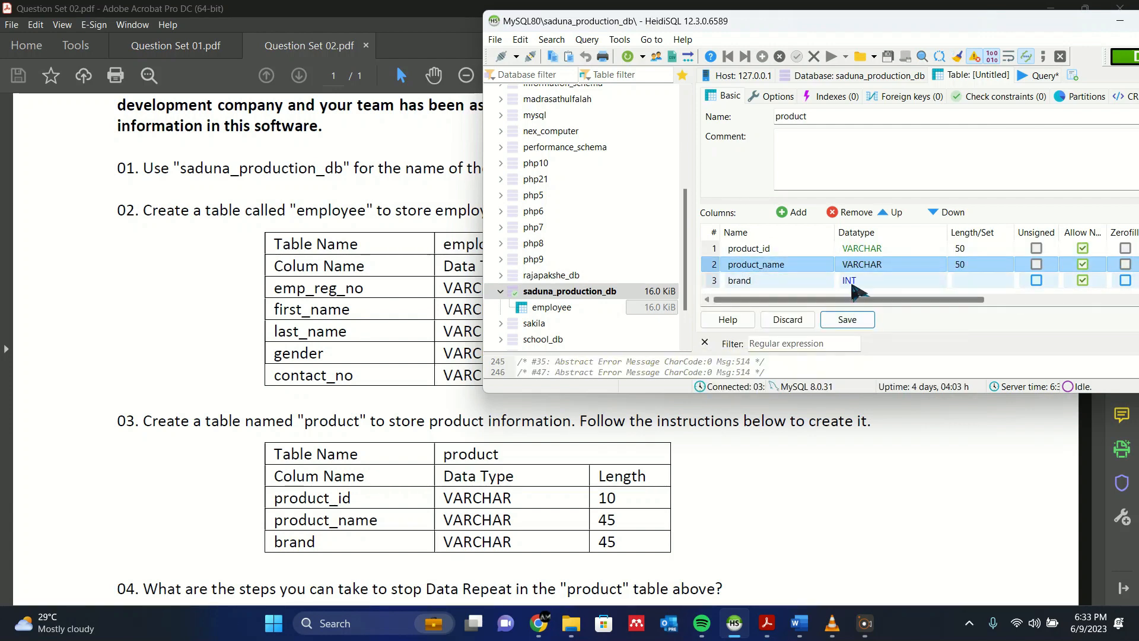
click(866, 280)
scroll(867, 326, down, 2)
scroll(870, 329, down, 1)
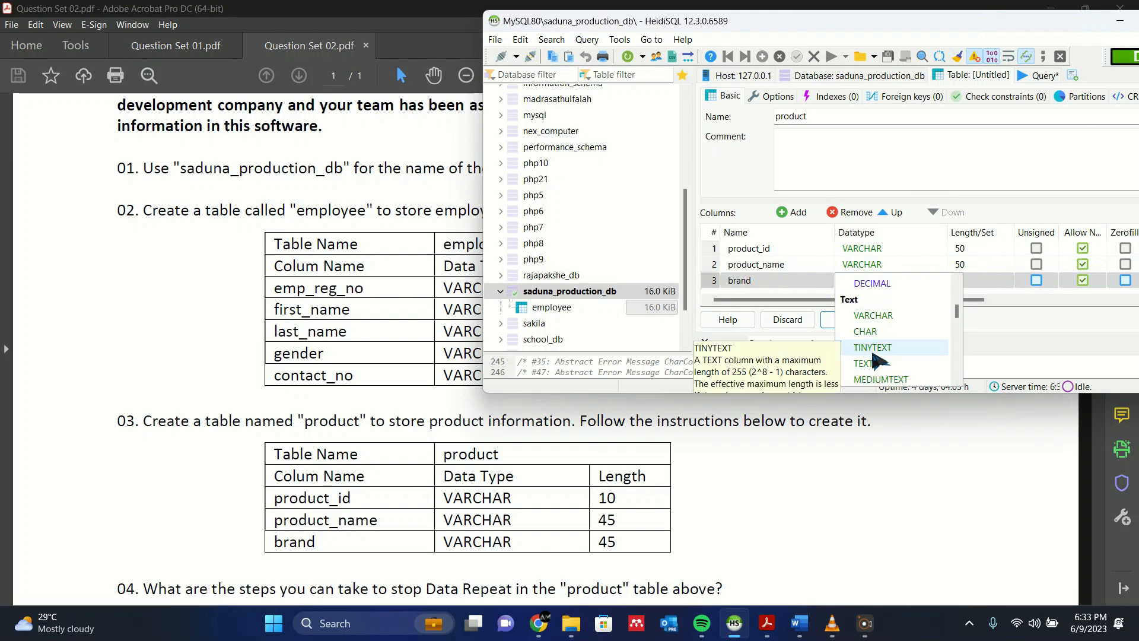
click(873, 315)
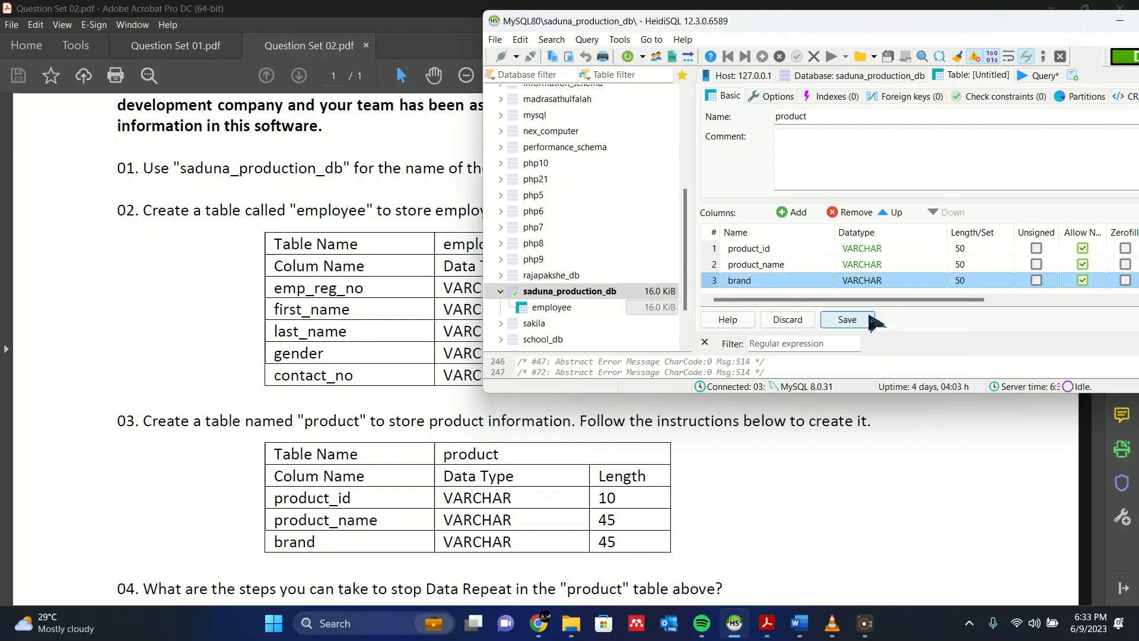
- Set the length of product_id to 10 and of product_name and brand to 45, and save the product table
click(968, 248)
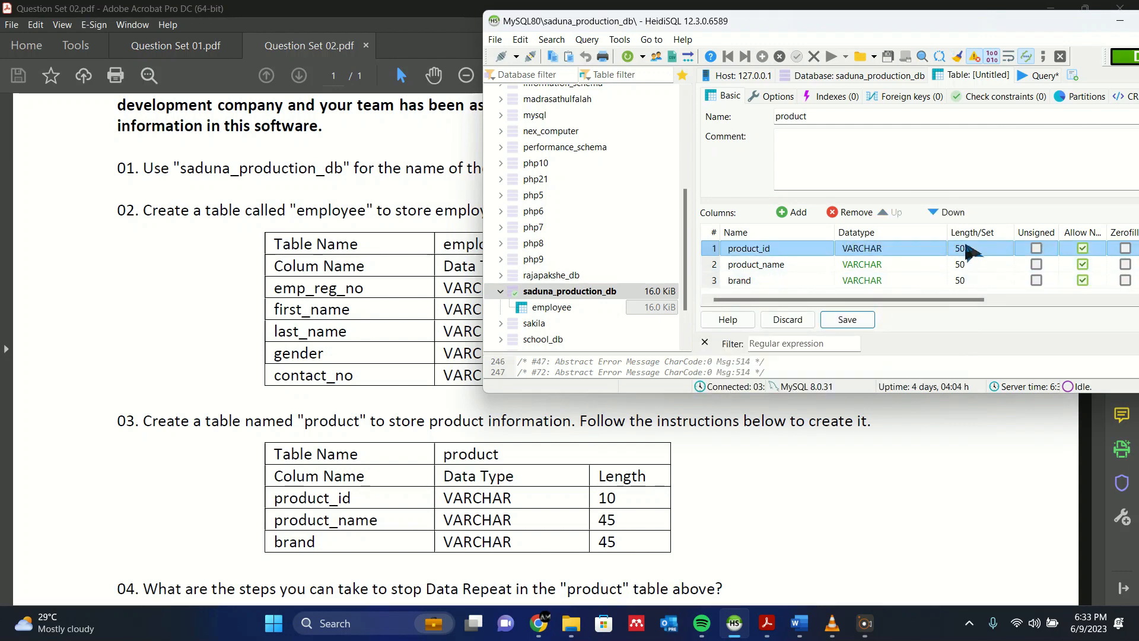
key(BackSpace)
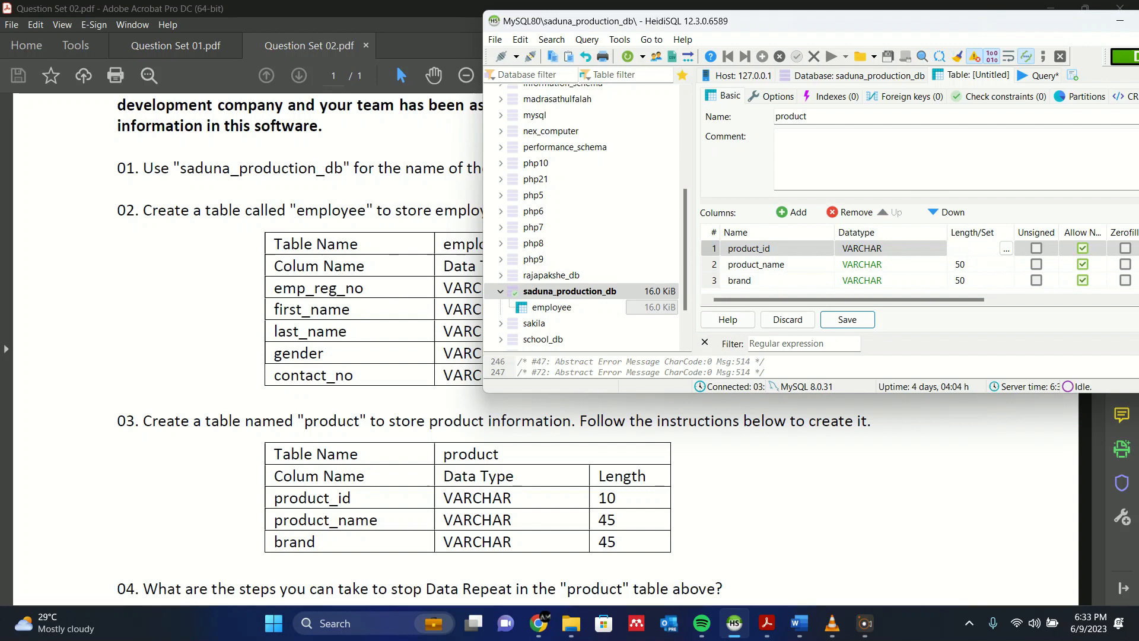
text(10)
click(966, 263)
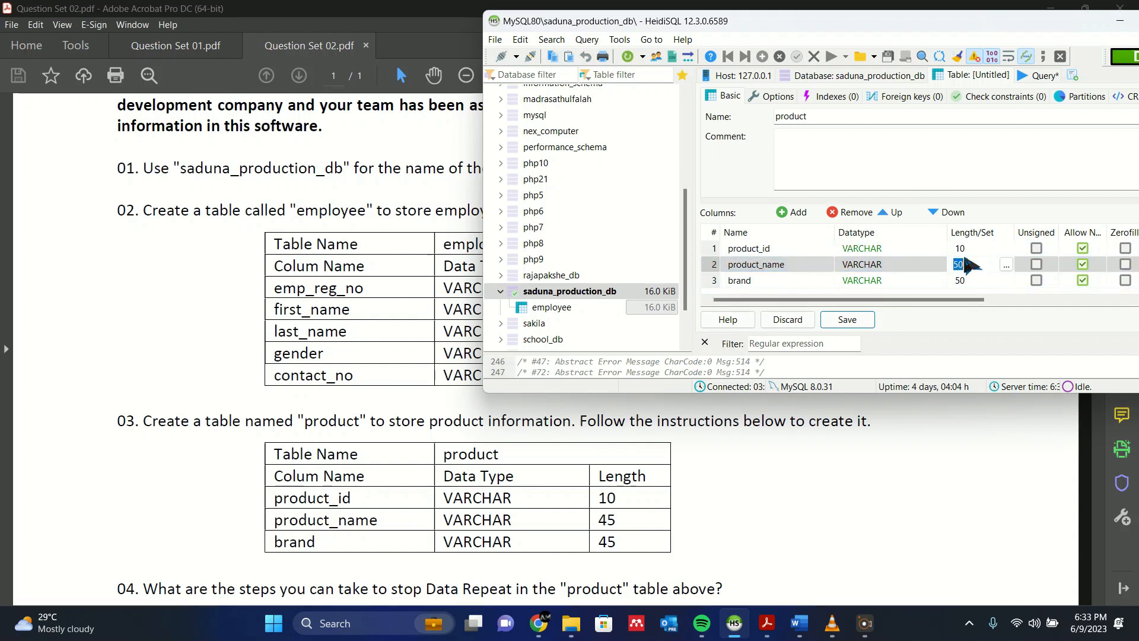
text(45)
click(978, 283)
click(976, 283)
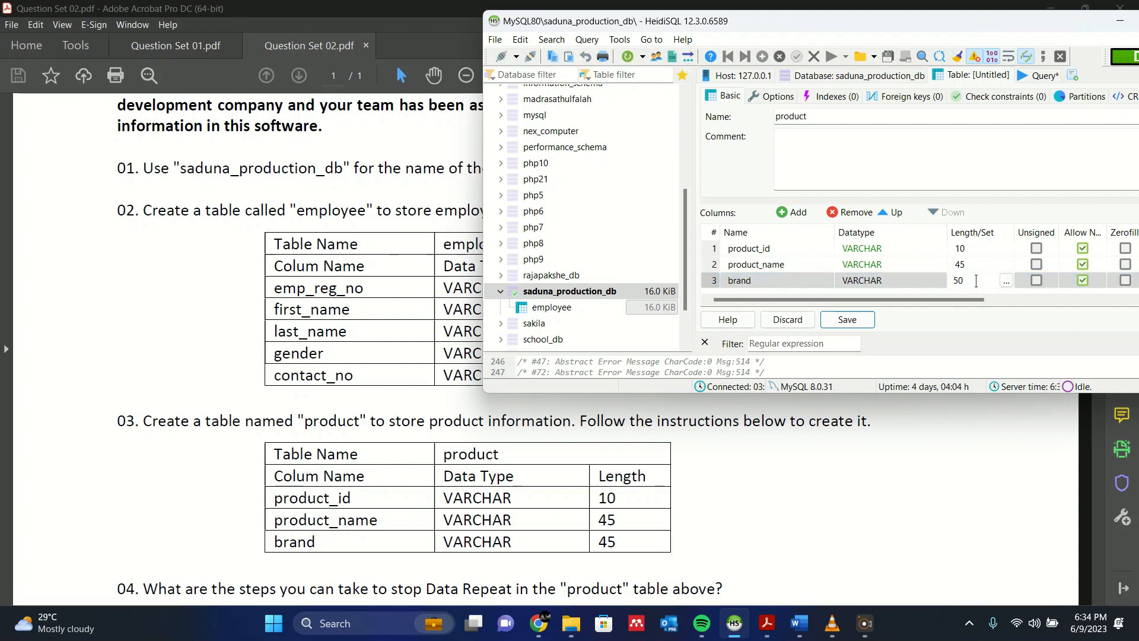
text(45)
click(854, 322)
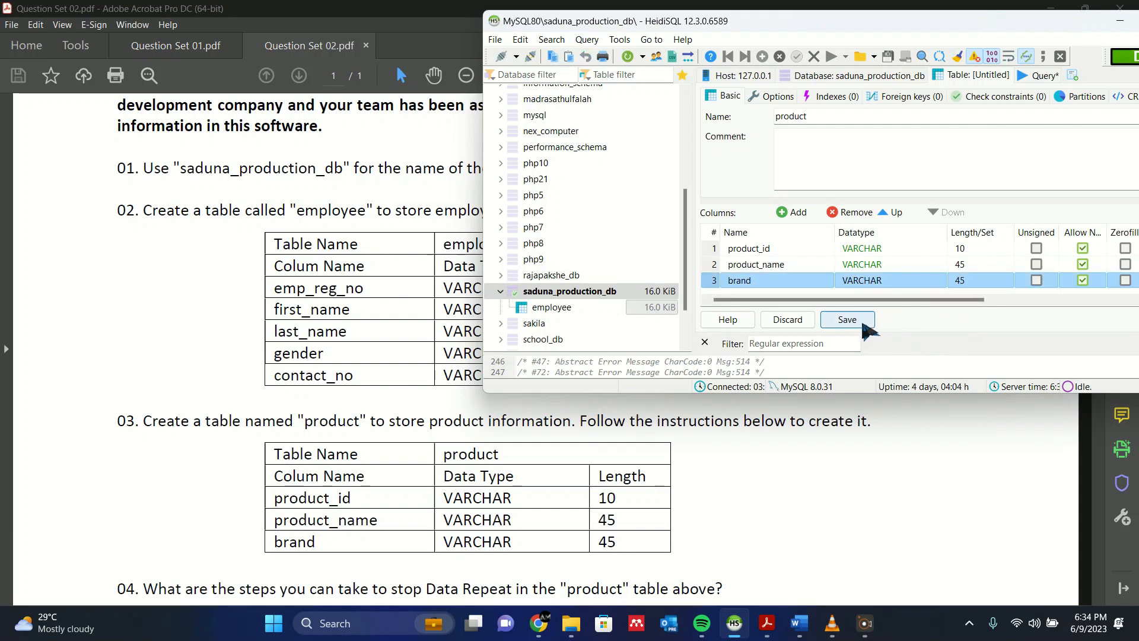
- Open the employee table and create a primary key on its emp_reg_no column
click(617, 308)
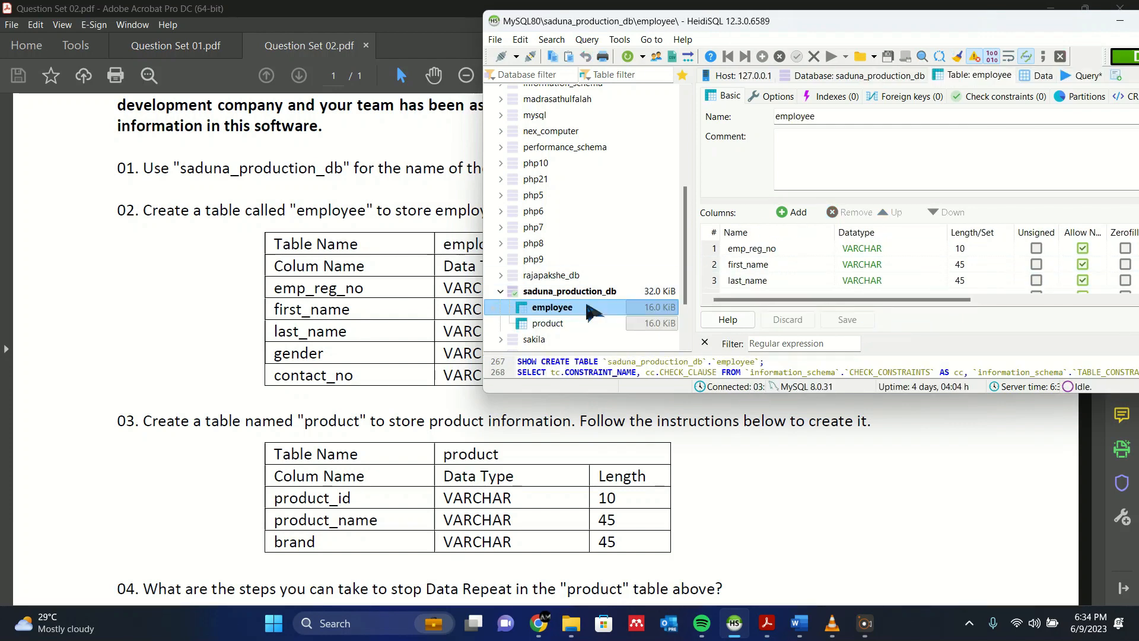
right_click(785, 244)
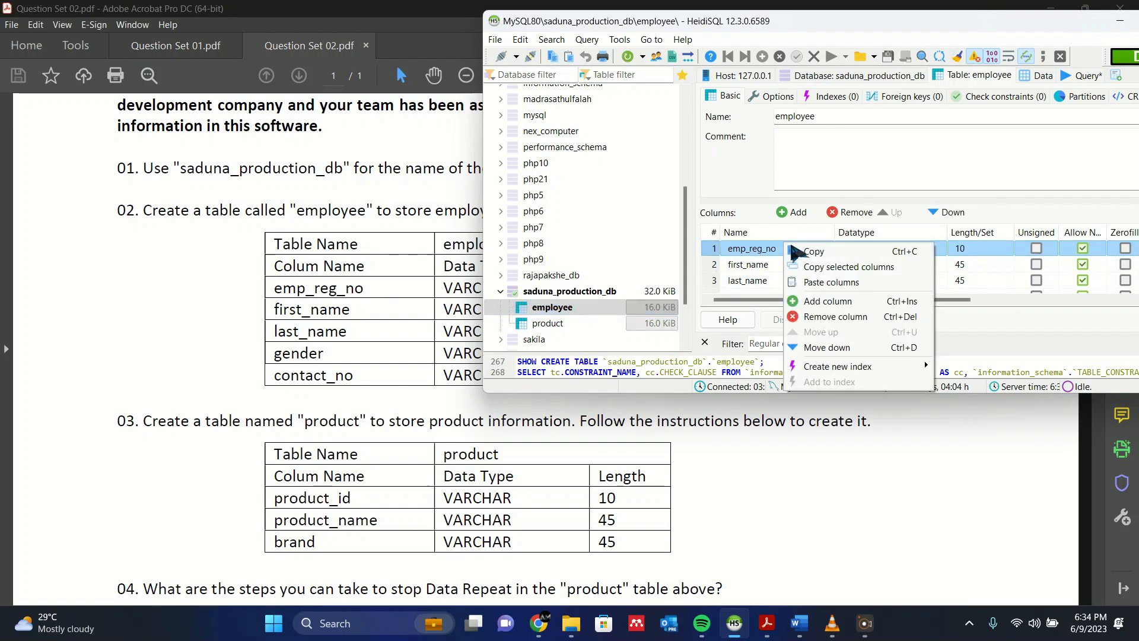
mouse_move(850, 369)
click(973, 367)
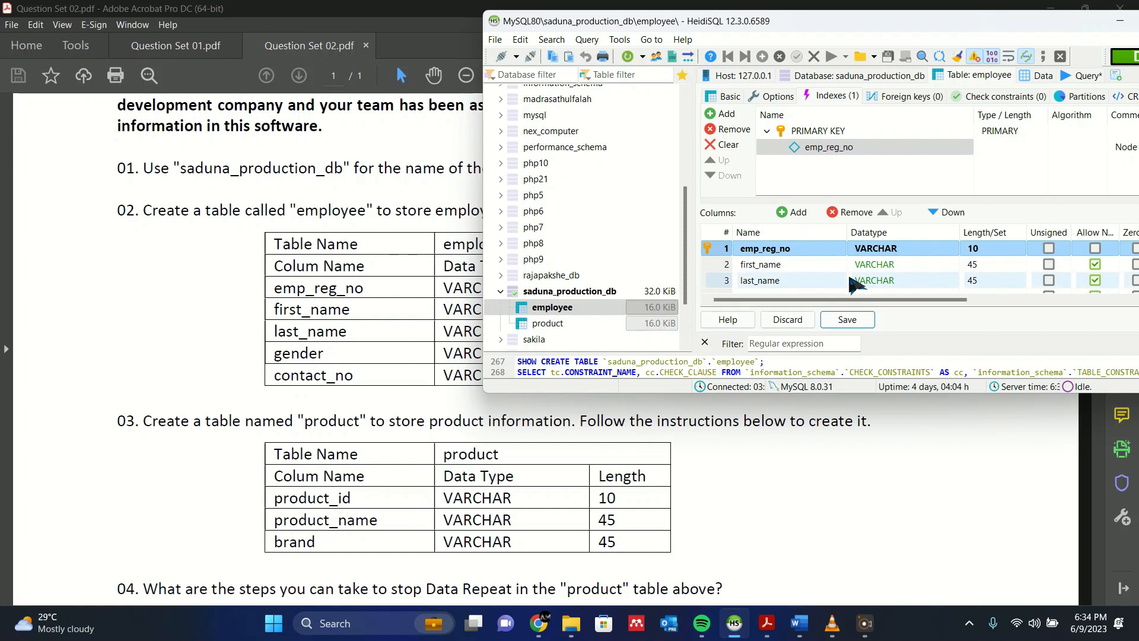
- Review the employee table's column list and try to save the table with its new primary key
scroll(798, 258, down, 1)
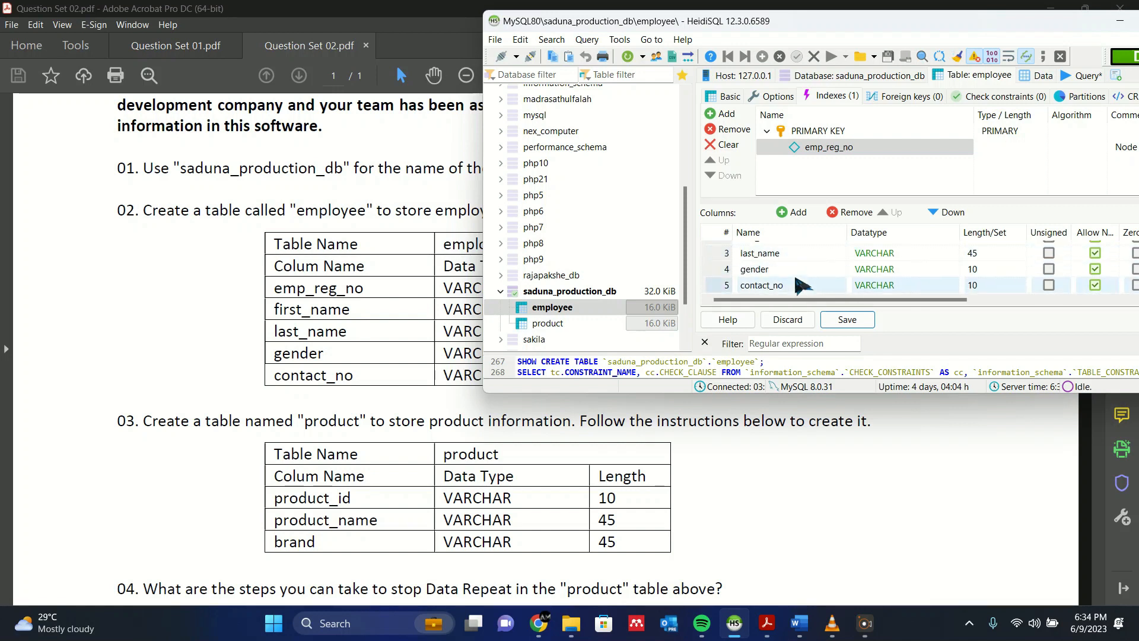
scroll(798, 288, up, 1)
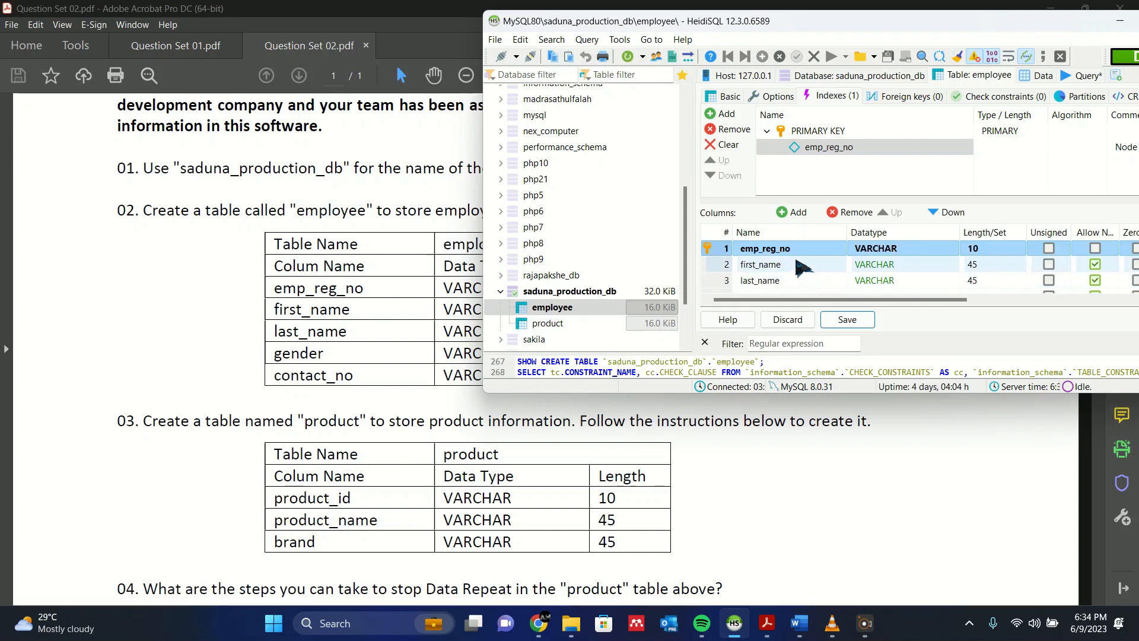
scroll(771, 267, down, 1)
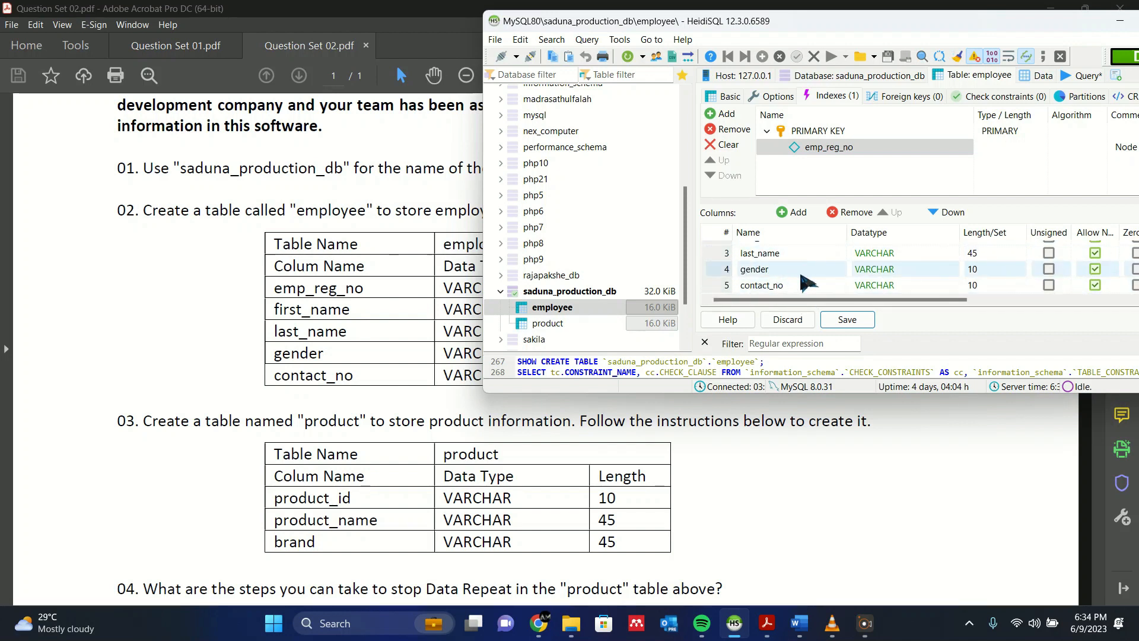
scroll(818, 288, up, 1)
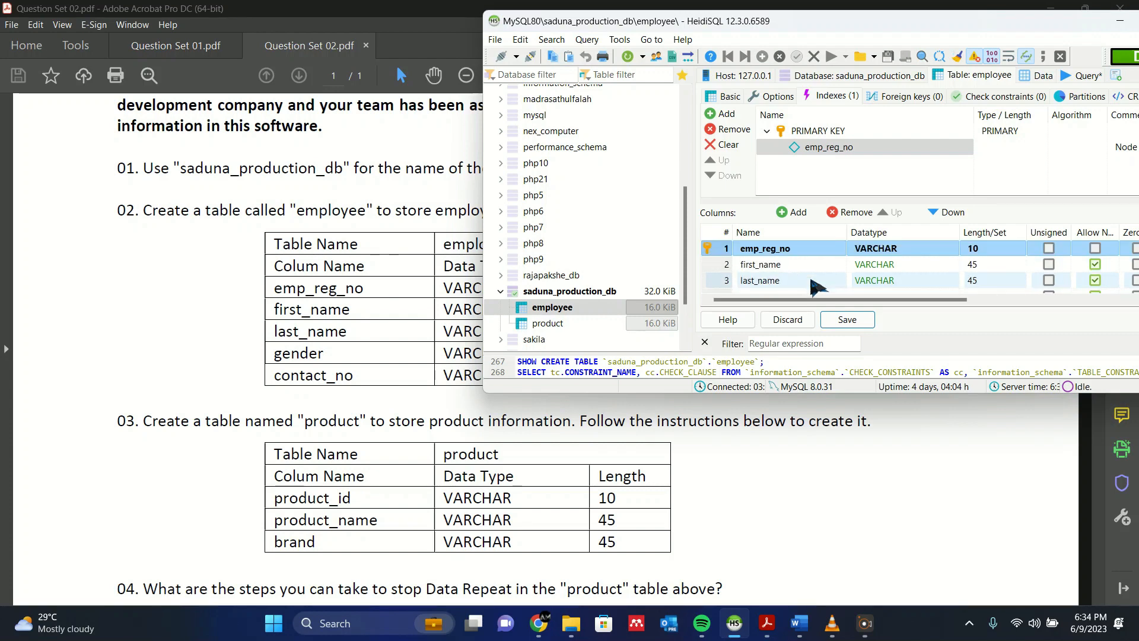
click(849, 321)
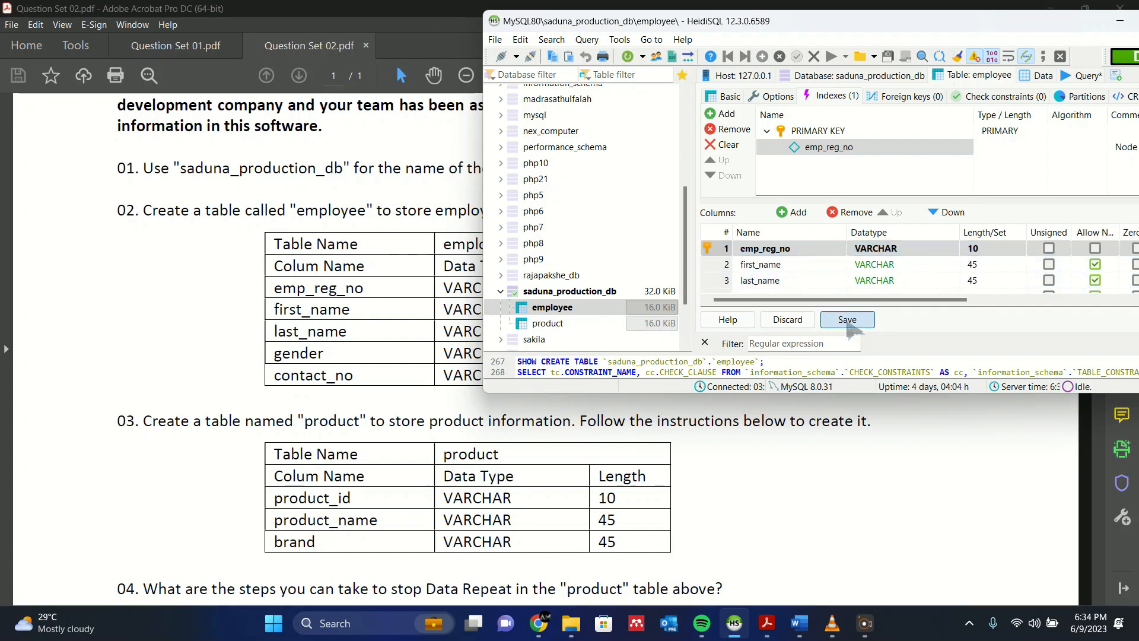
click(661, 298)
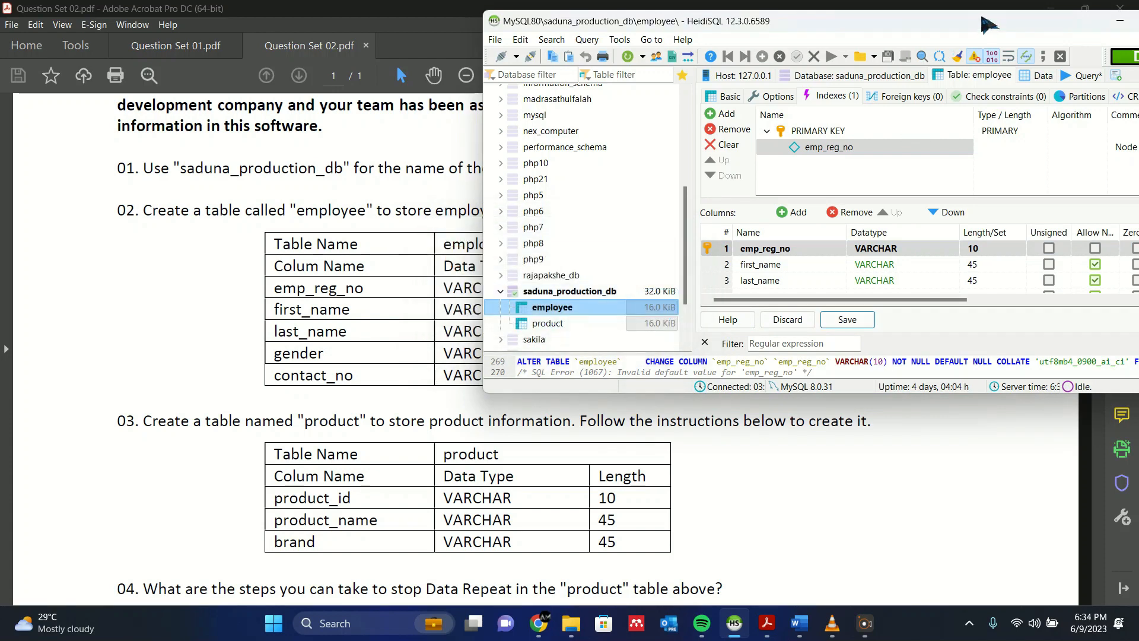
- Set the default of emp_reg_no to No default value and save the employee table
drag(988, 25, 846, 47)
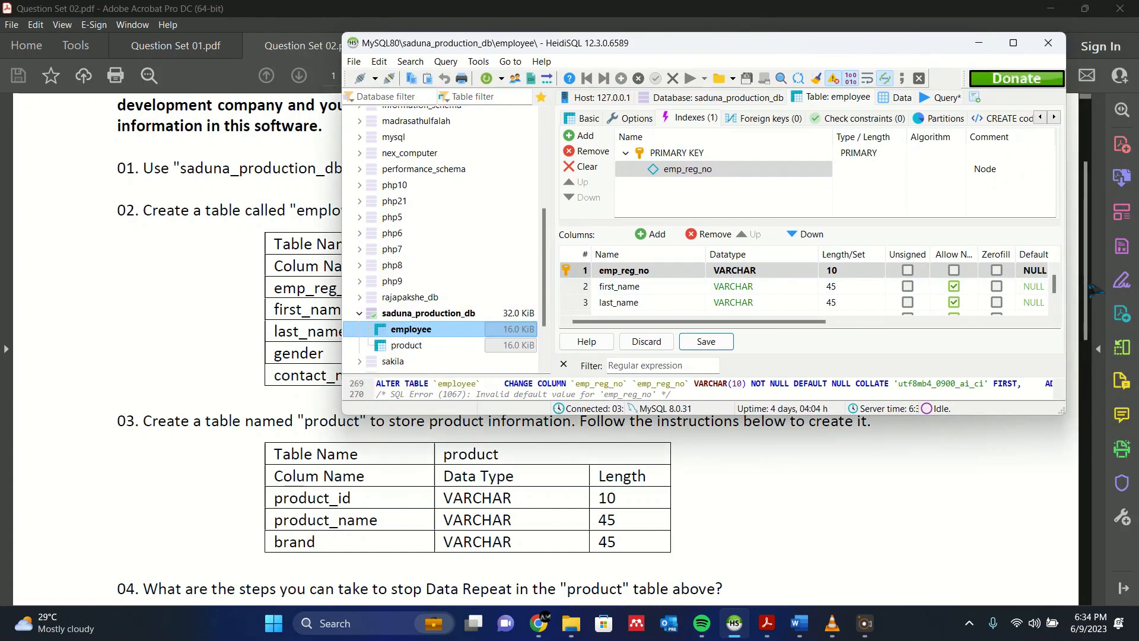
drag(1068, 272, 1135, 273)
click(1061, 272)
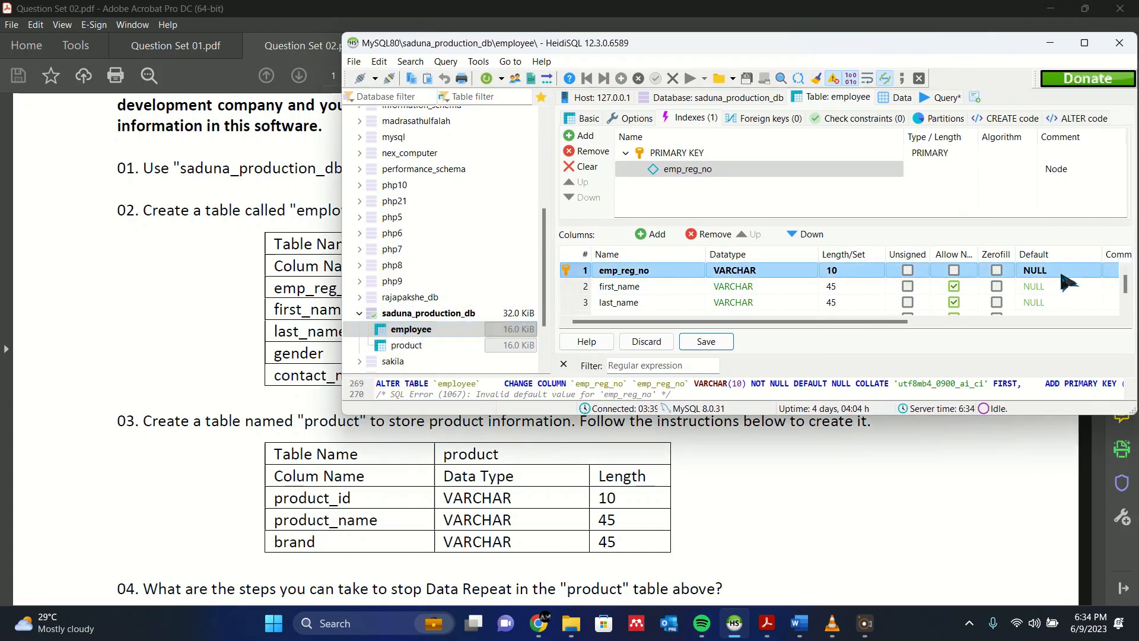
click(1033, 272)
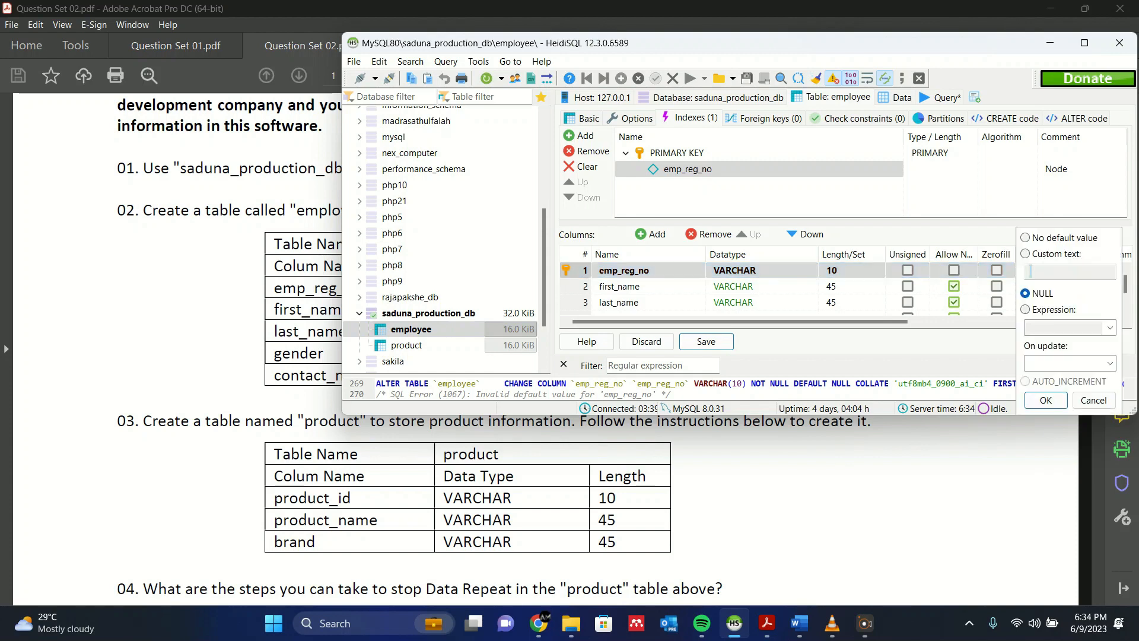
click(1026, 238)
click(1049, 401)
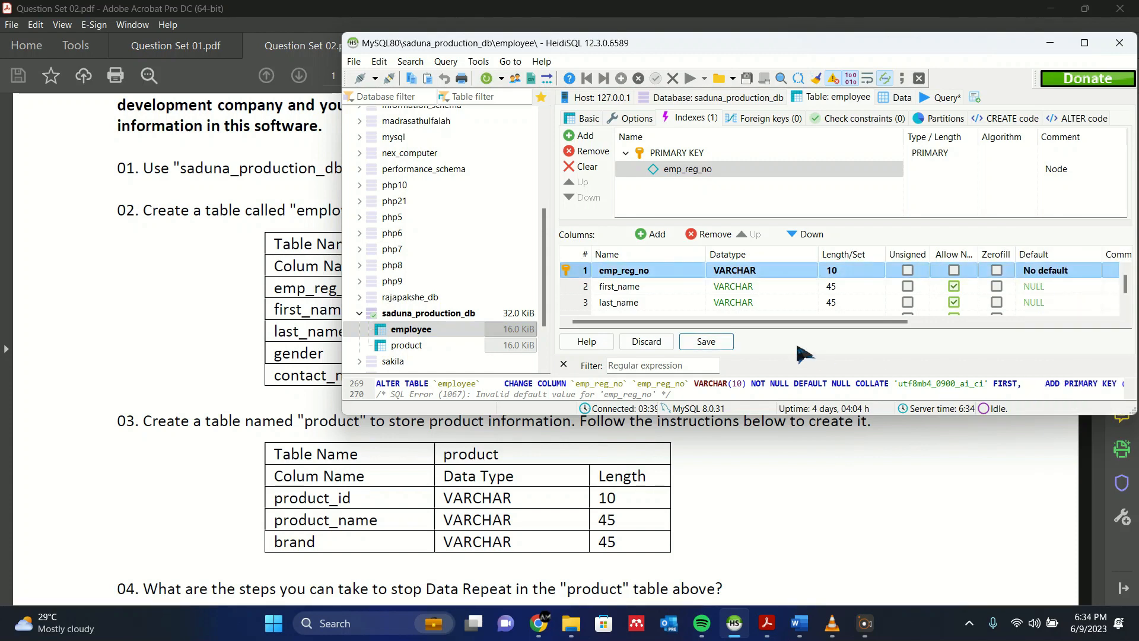
click(706, 342)
- Open the product table and set the default of product_id to No default value
click(427, 346)
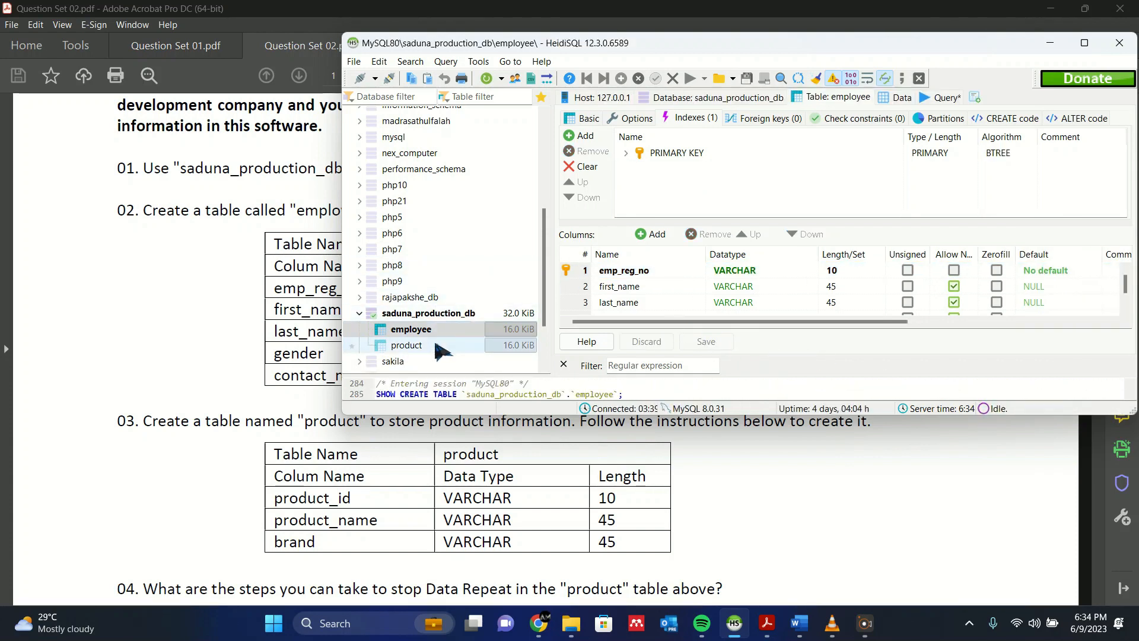
click(1033, 271)
click(1035, 272)
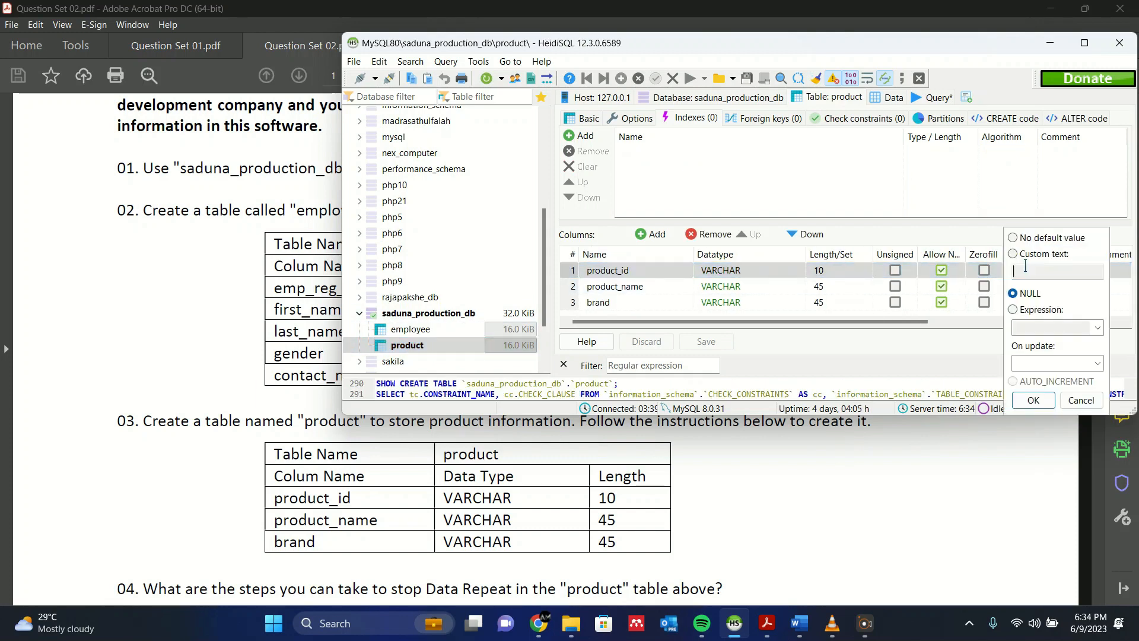
click(1013, 238)
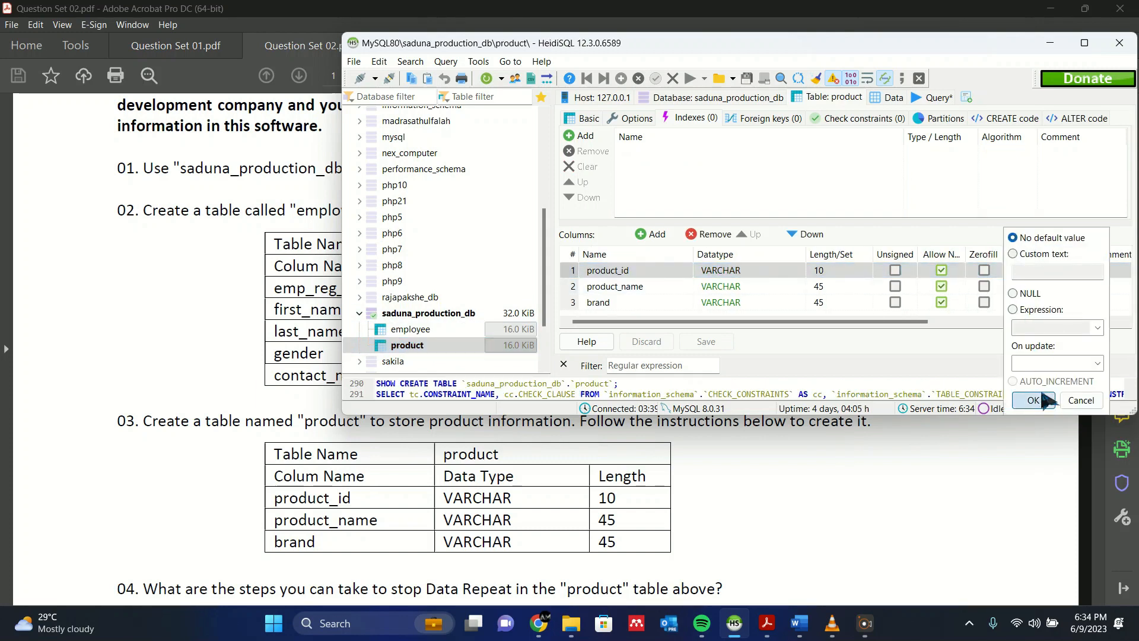
click(1034, 401)
- Create a primary key on the product_id column and save the product table
right_click(590, 274)
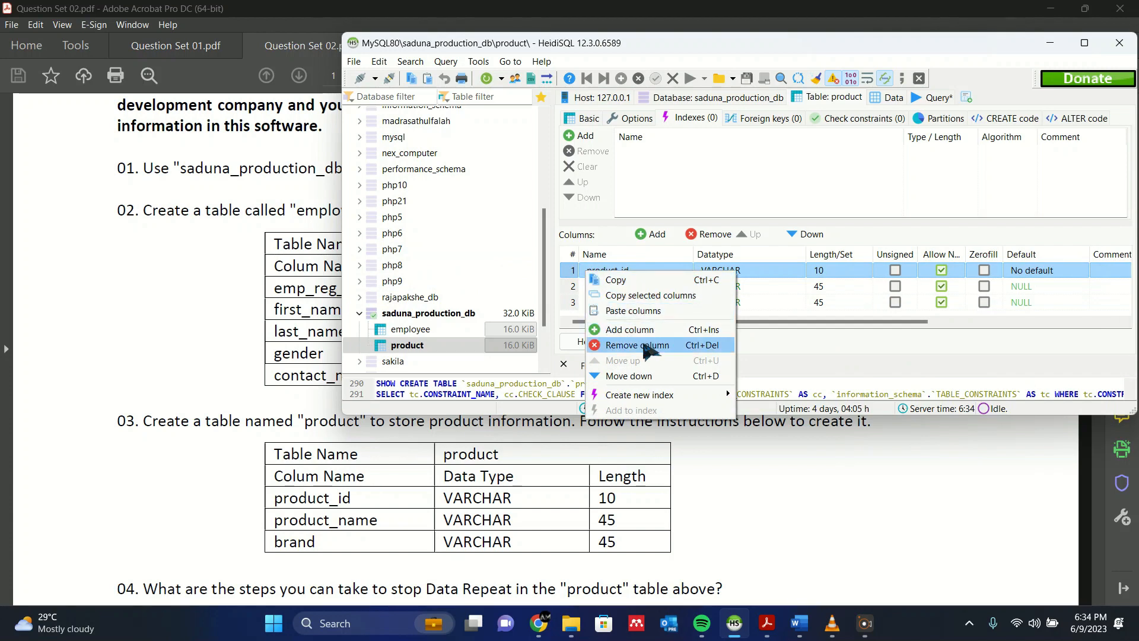
mouse_move(653, 395)
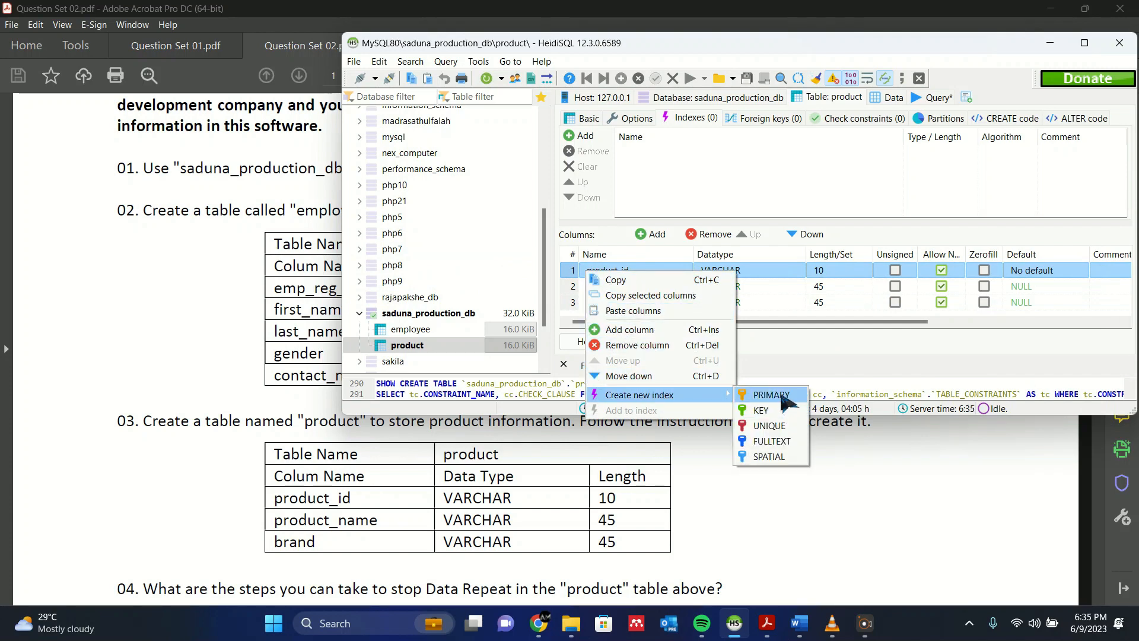
click(771, 395)
click(709, 341)
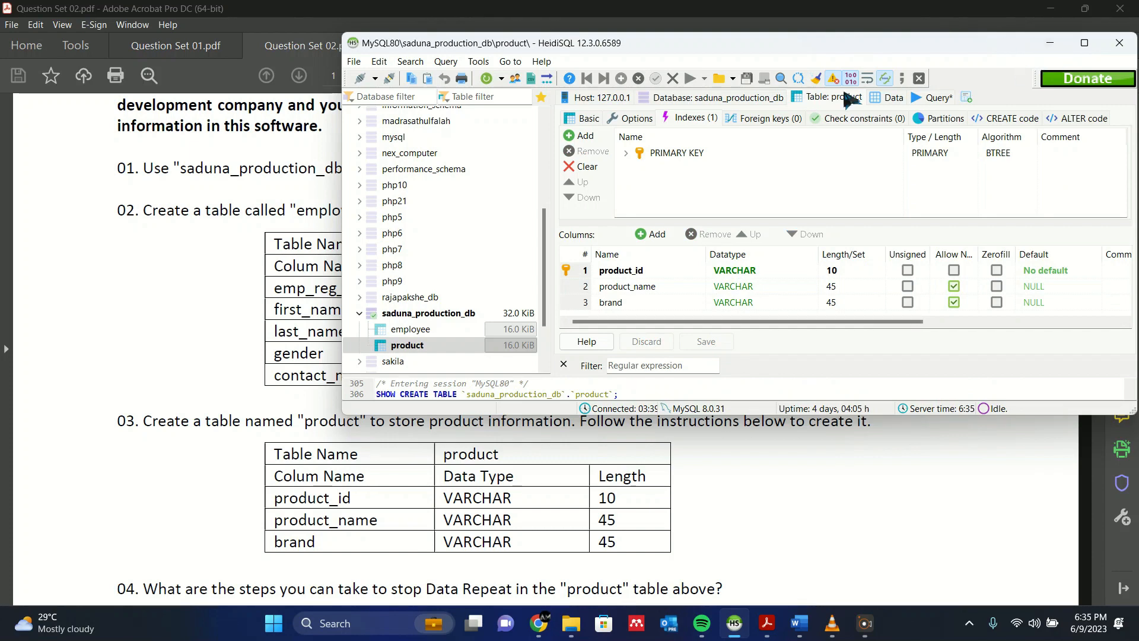
- Switch to Question Set 02.pdf in Adobe Acrobat and read question 04 about stopping data repeat in the product table
click(1051, 42)
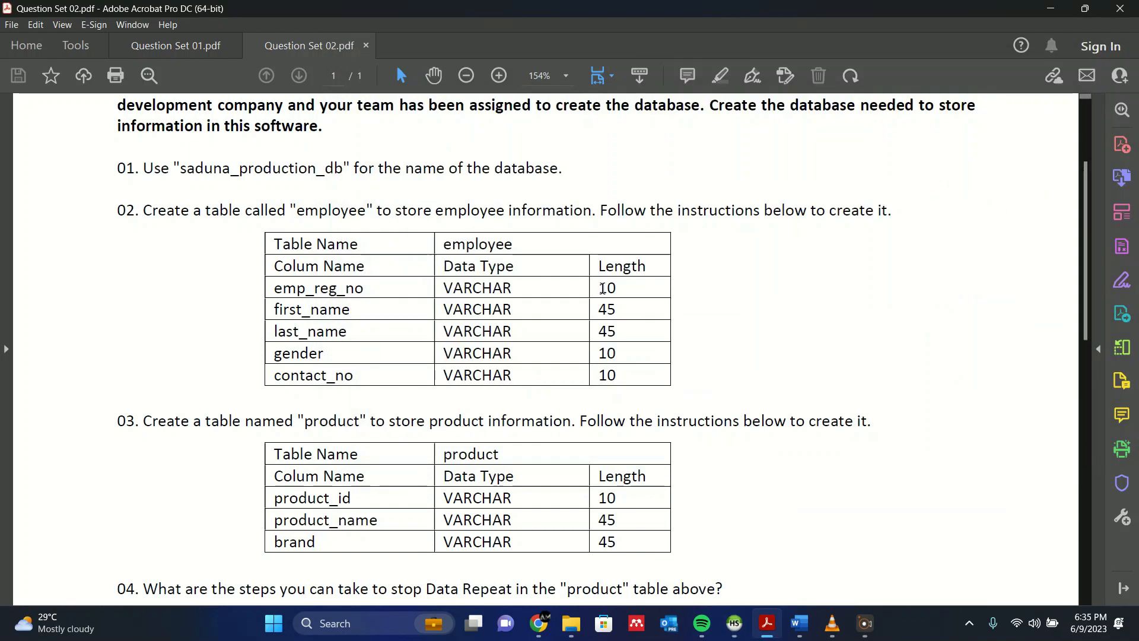
scroll(585, 316, down, 2)
scroll(585, 316, down, 5)
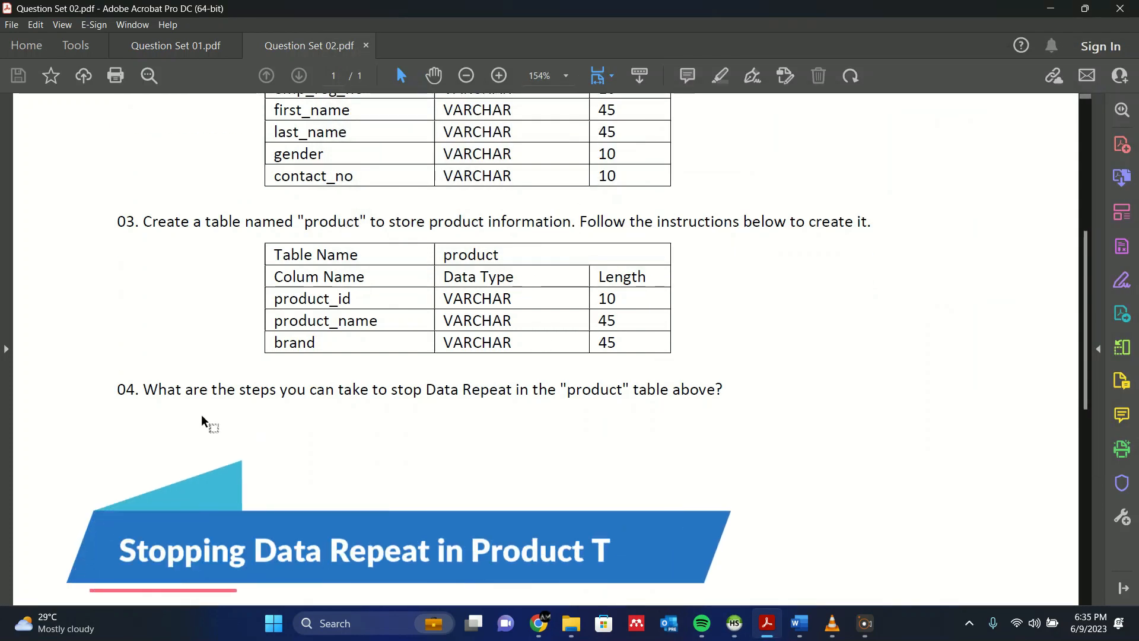